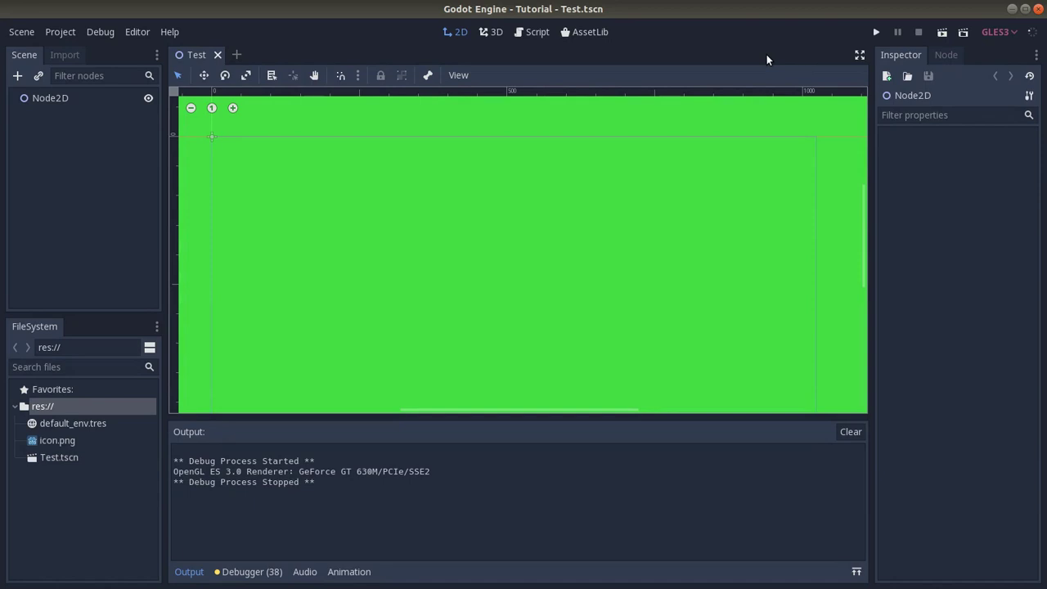
- Clear the debug output log and collapse the Output panel
left_click(852, 432)
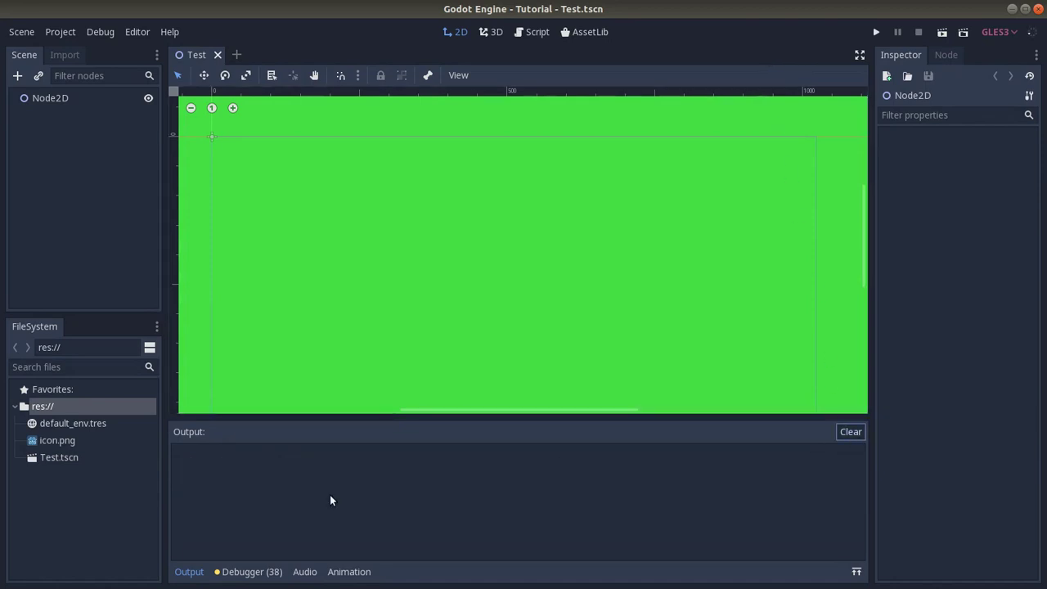
left_click(194, 572)
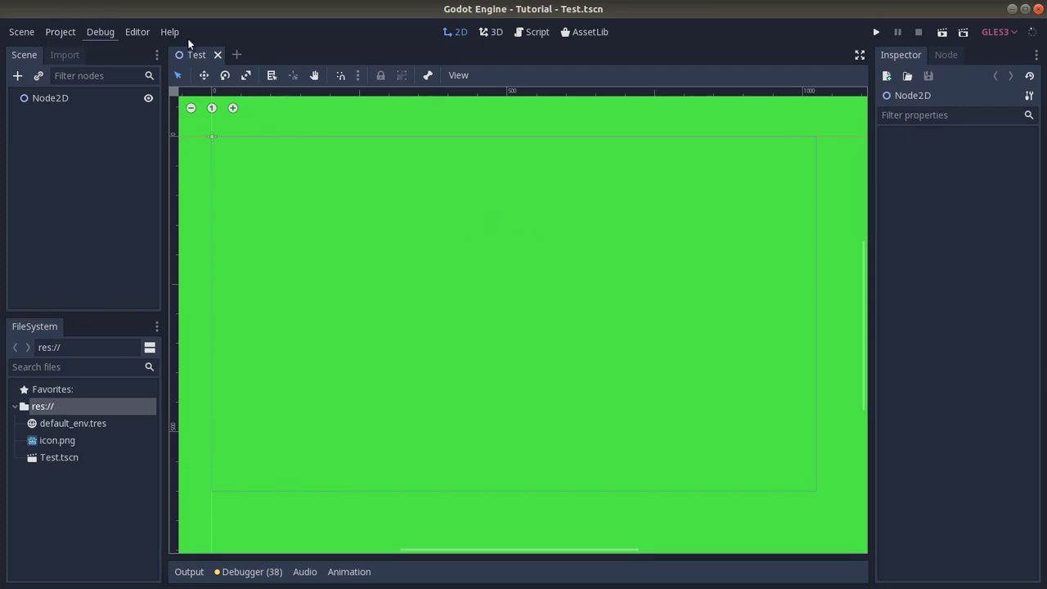
- Open Project Settings from the Project menu
left_click(66, 34)
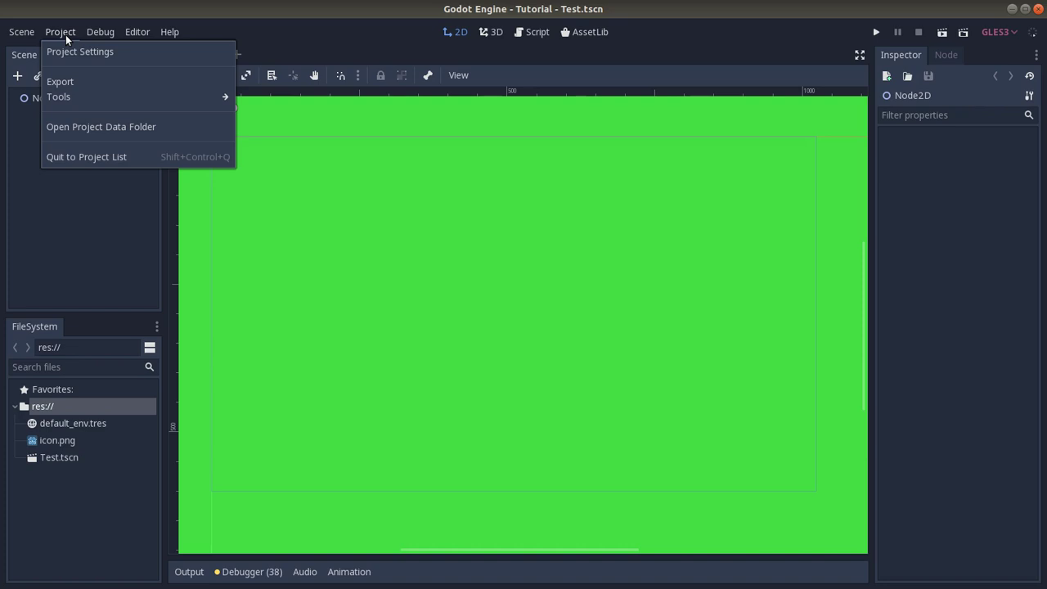
left_click(118, 55)
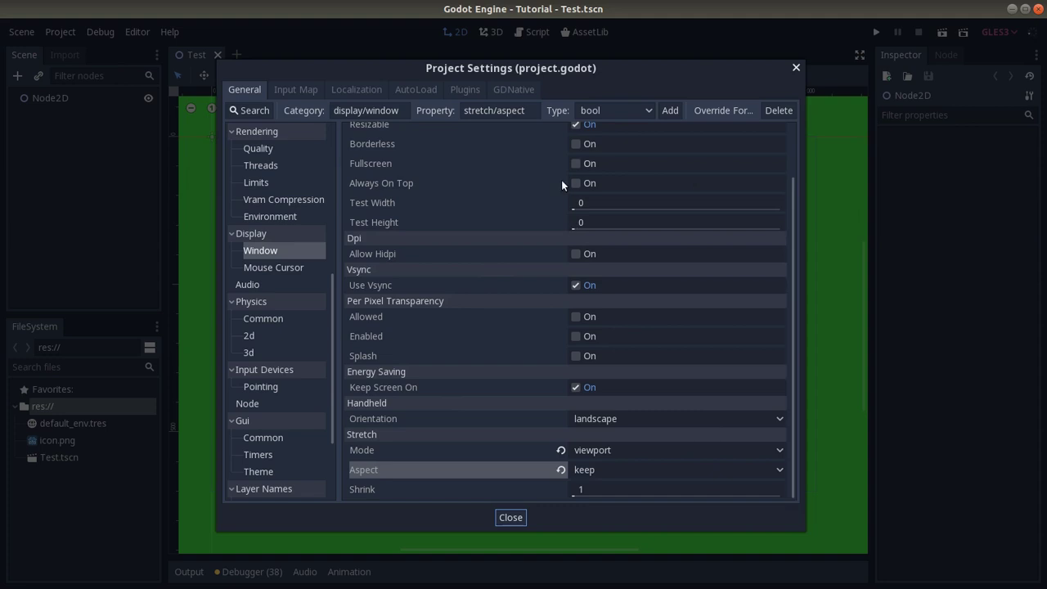
scroll(452, 256, "up", 3)
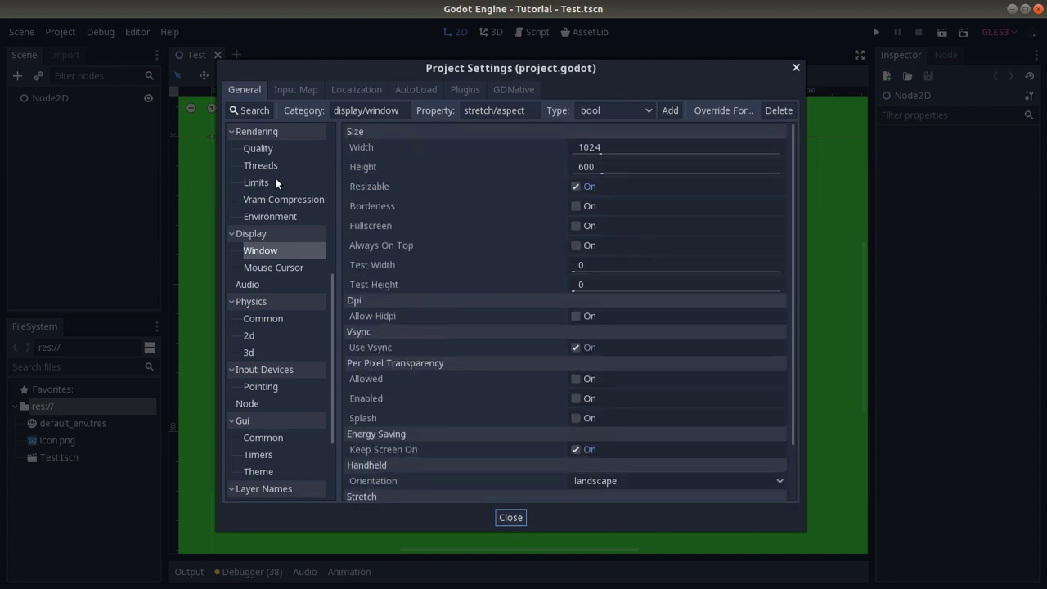
scroll(296, 300, "down", 5)
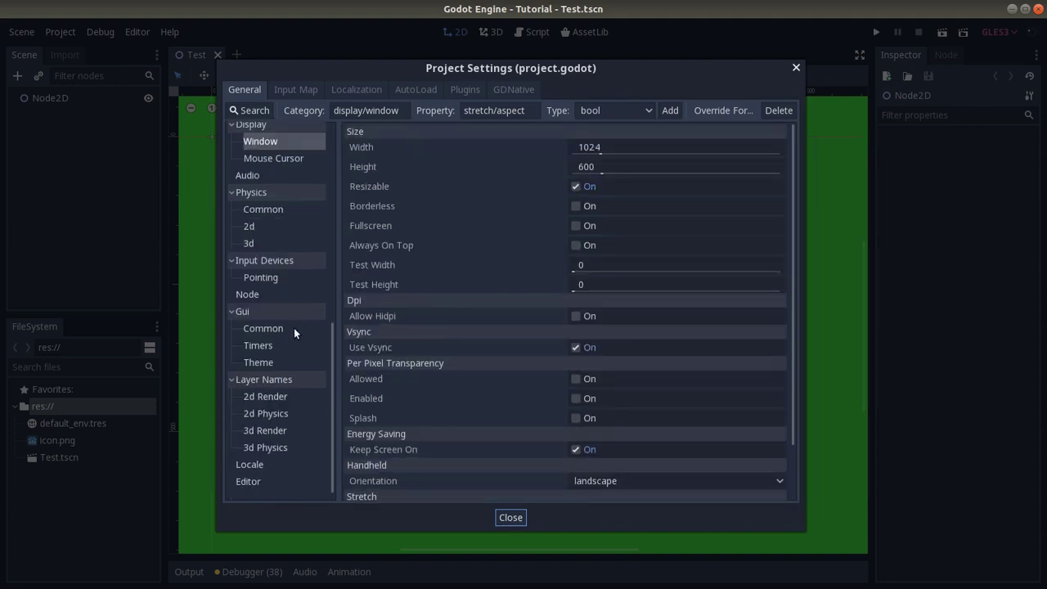
scroll(279, 360, "up", 15)
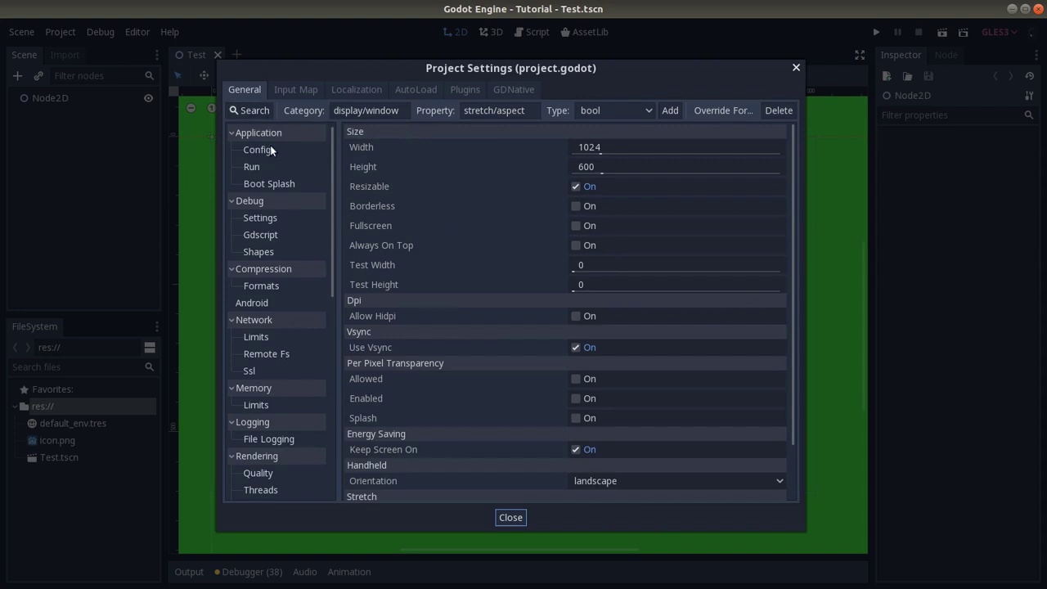
scroll(269, 286, "down", 13)
scroll(269, 285, "up", 13)
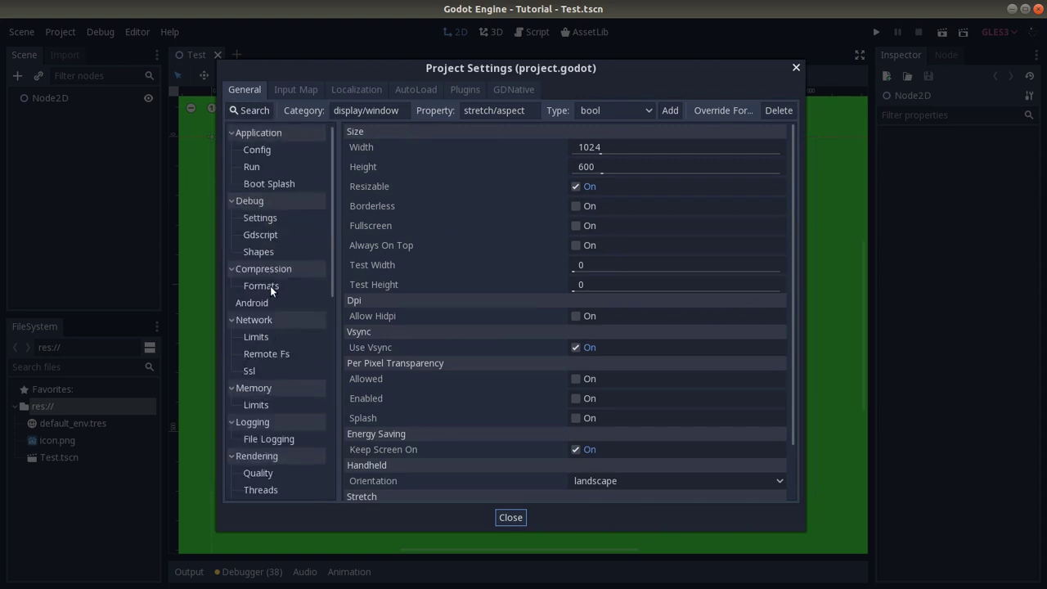
- Select Application > Config in the category tree and browse its settings
left_click(270, 152)
scroll(262, 204, "down", 15)
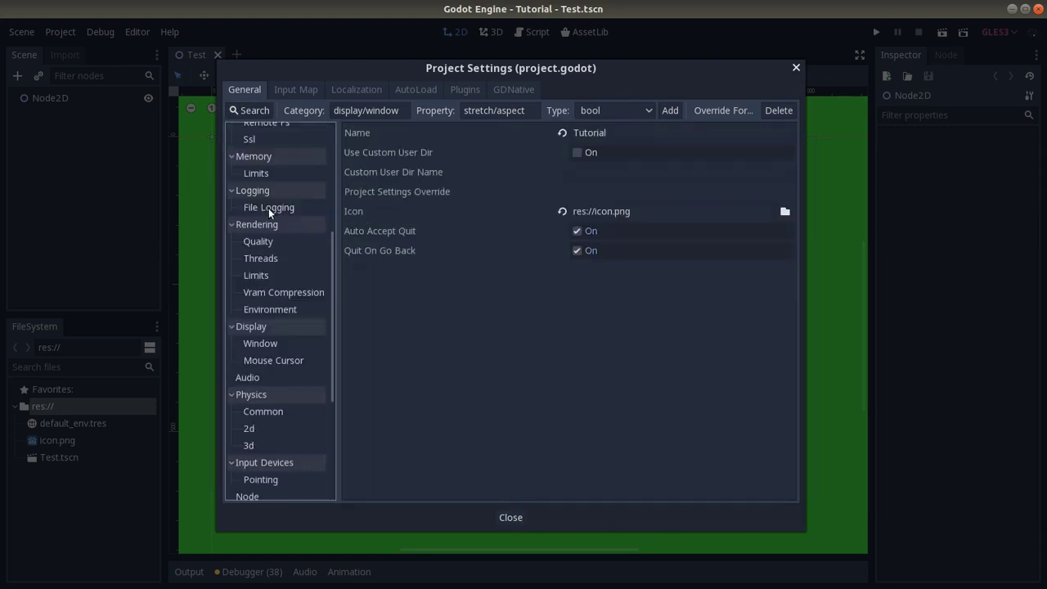
scroll(257, 240, "down", 2)
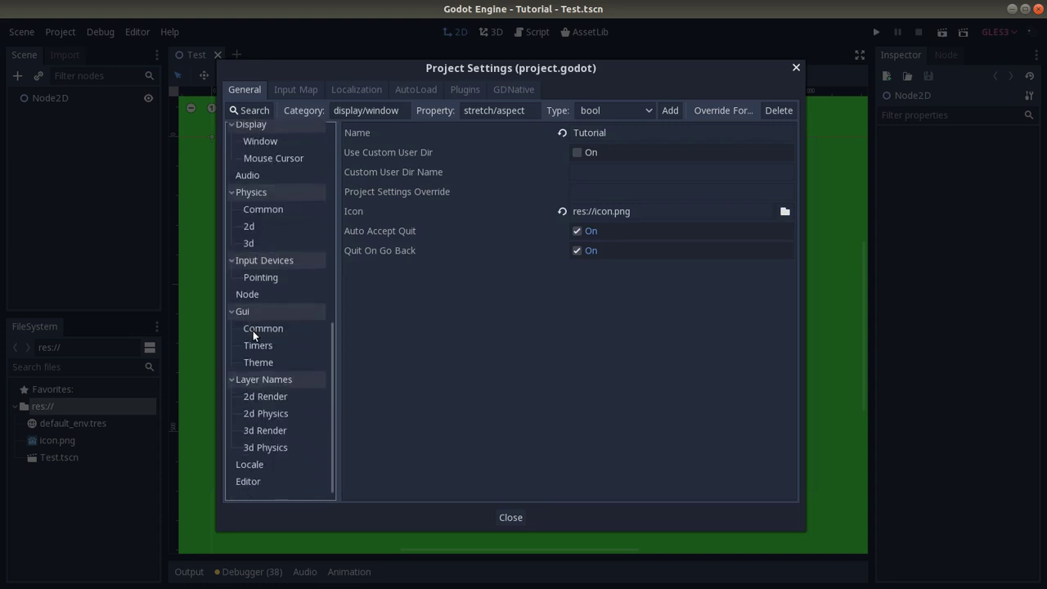
scroll(263, 319, "up", 1)
scroll(270, 296, "up", 4)
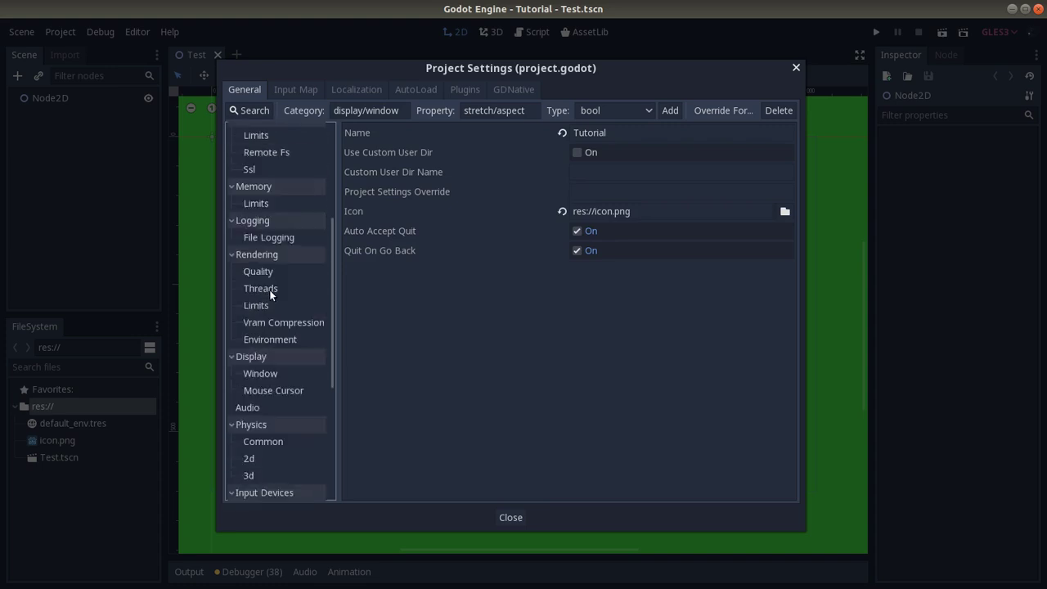
scroll(270, 296, "up", 5)
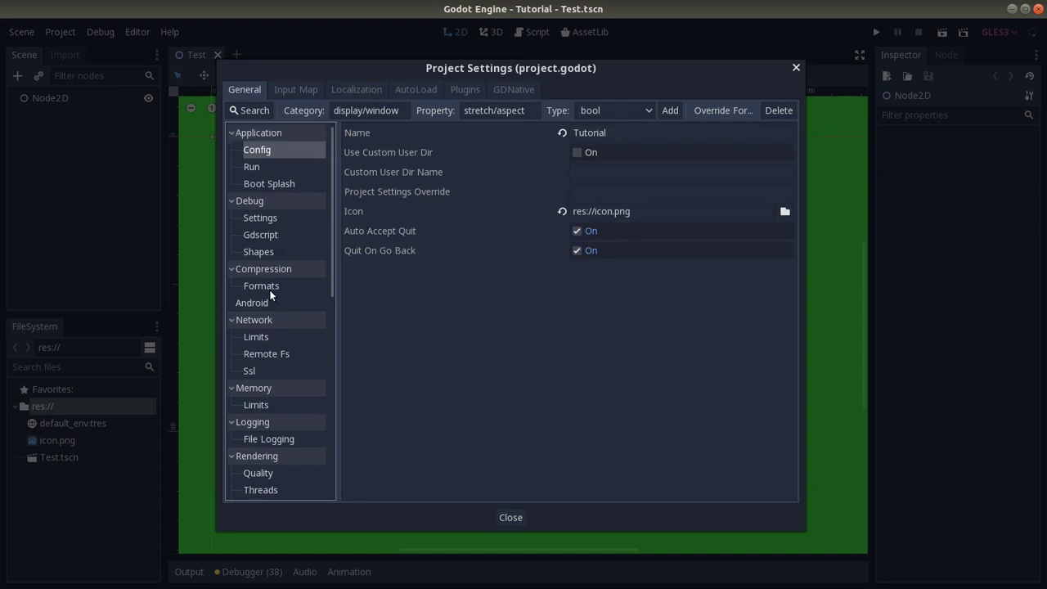
scroll(270, 295, "down", 5)
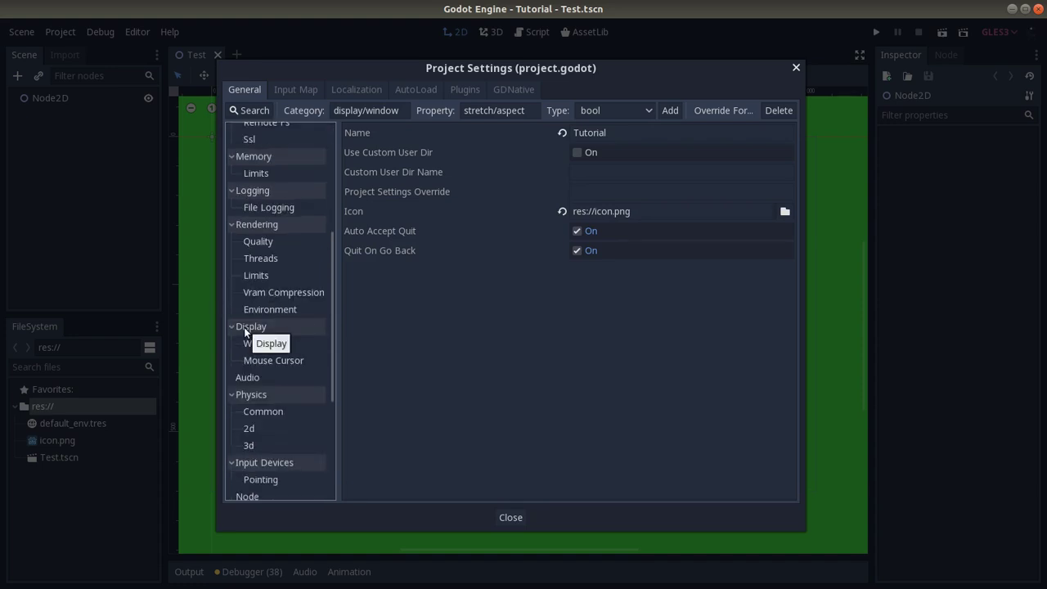
- Show the Display > Window settings in the category tree
left_click(256, 345)
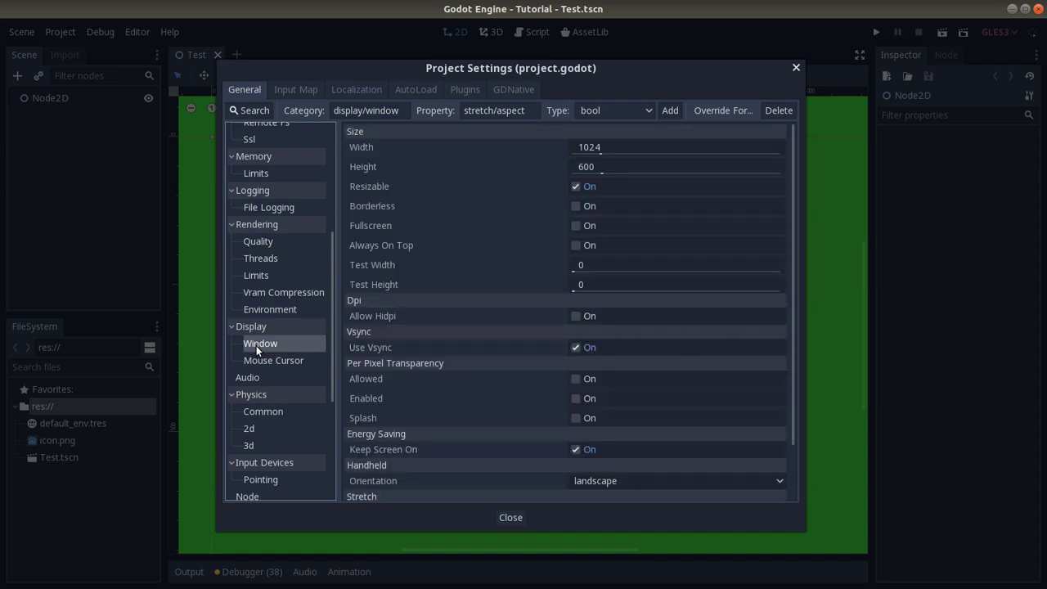
scroll(540, 196, "down", 2)
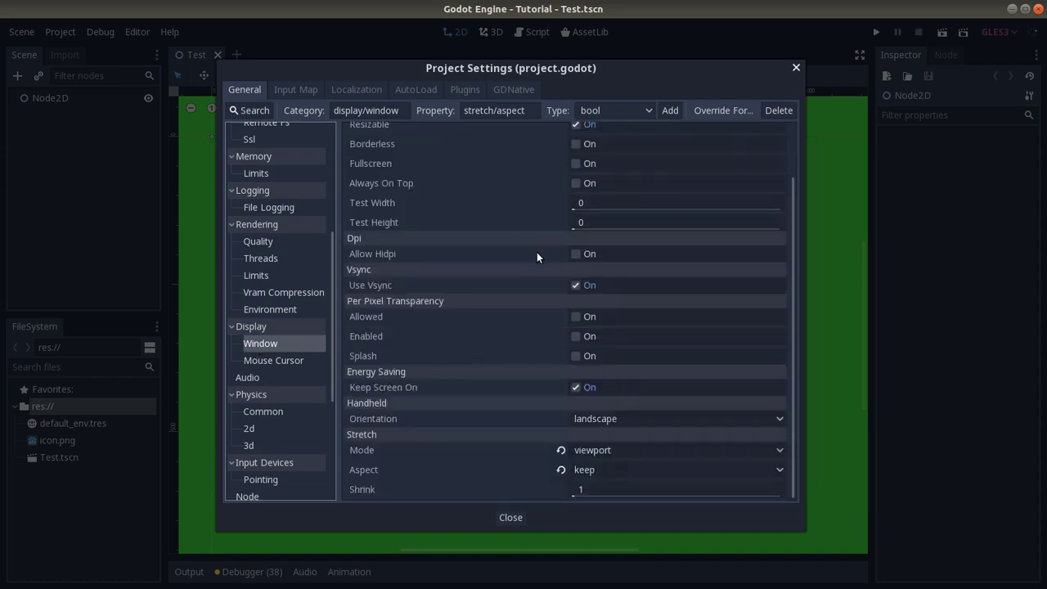
scroll(543, 192, "up", 2)
scroll(544, 188, "down", 2)
scroll(546, 202, "up", 2)
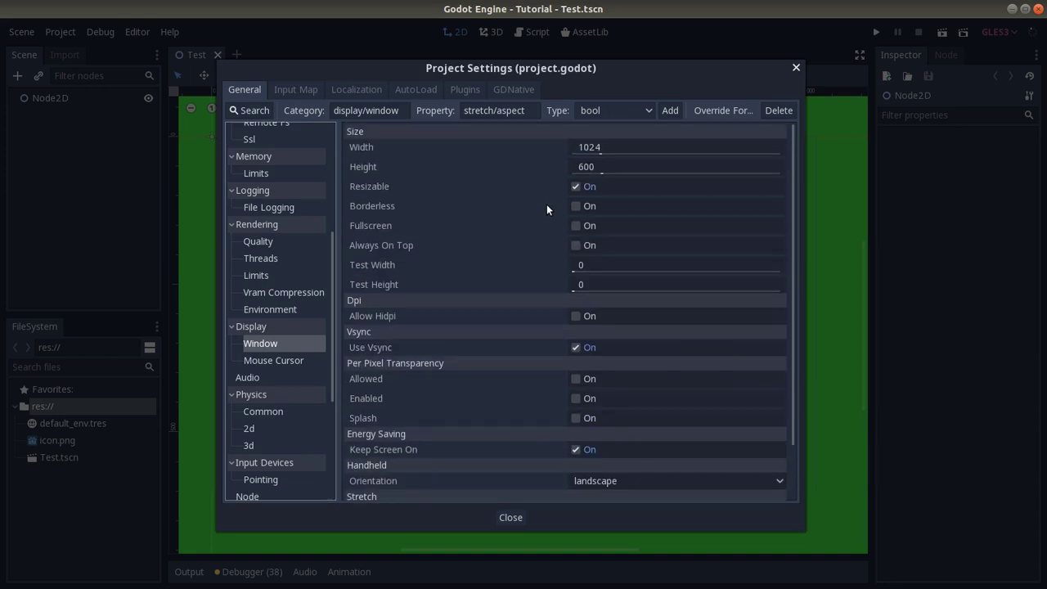
- Keep the window size at width 1024 and height 600, confirming Height
left_click(613, 148)
left_click(507, 168)
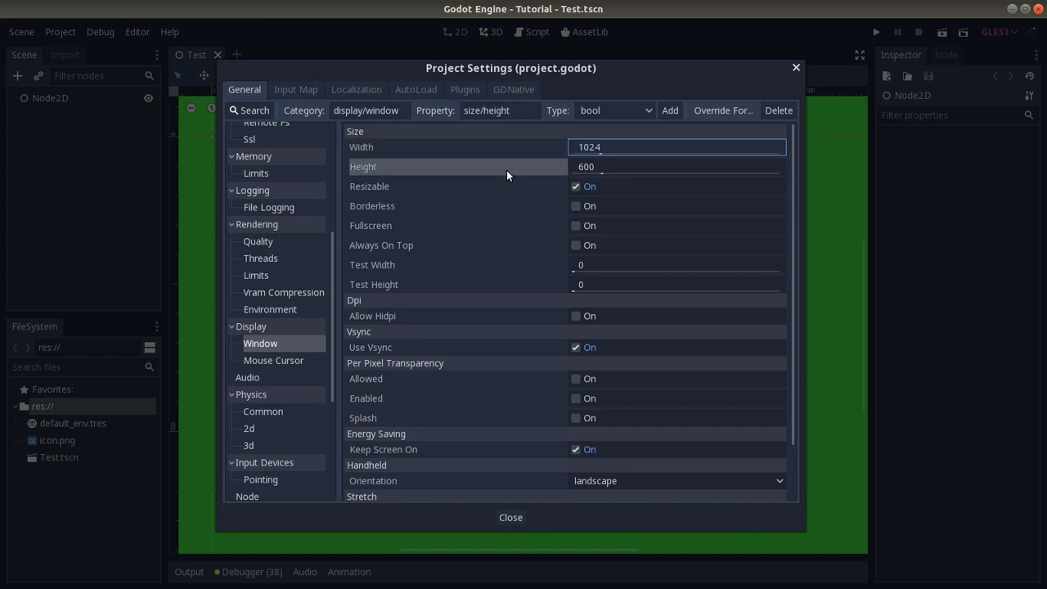
left_click(615, 150)
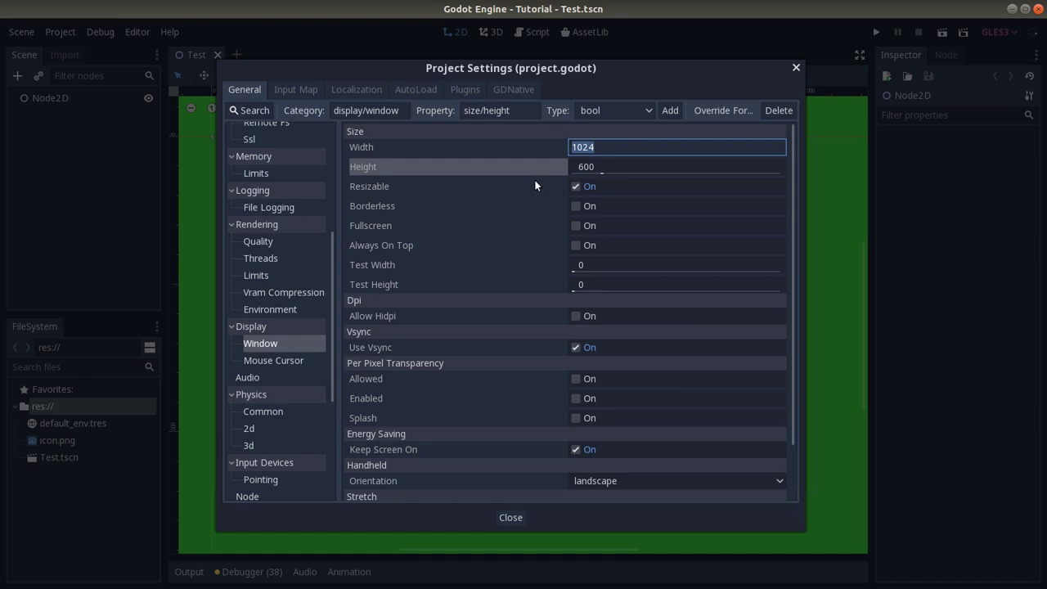
key("Right")
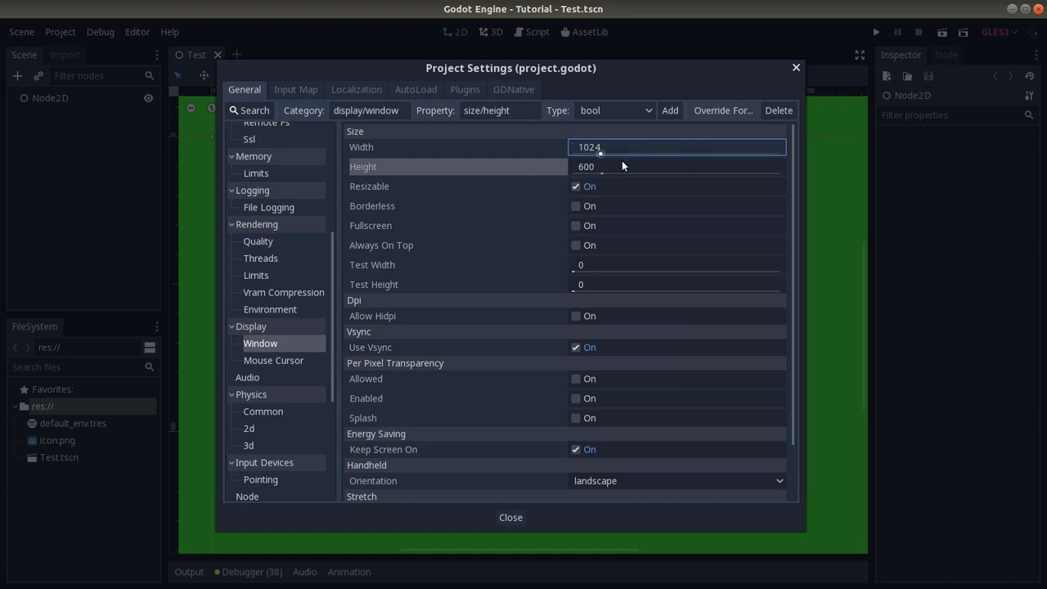
left_click(714, 162)
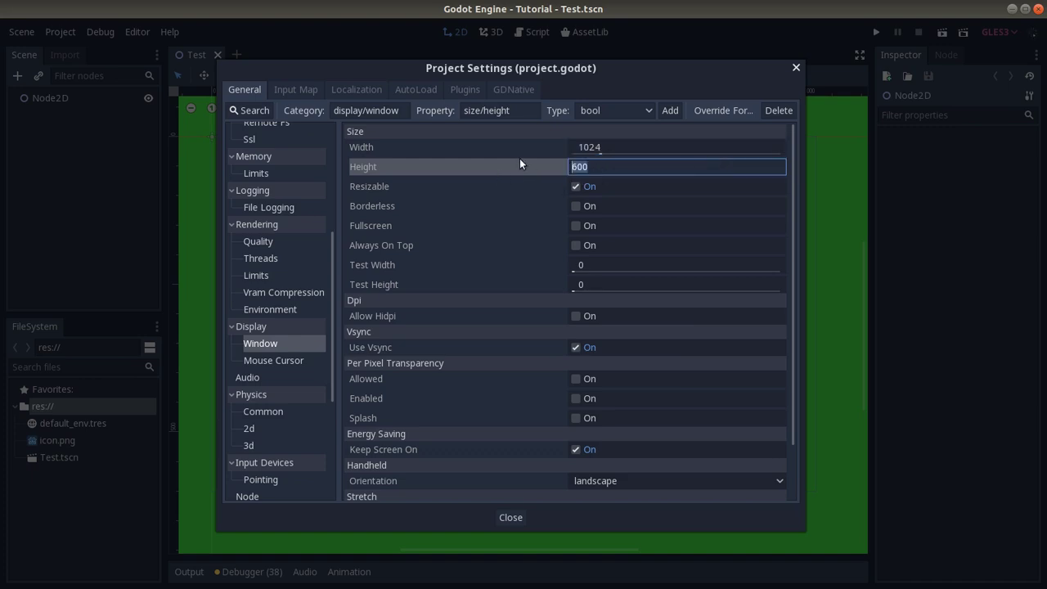
left_click(631, 167)
key("Return")
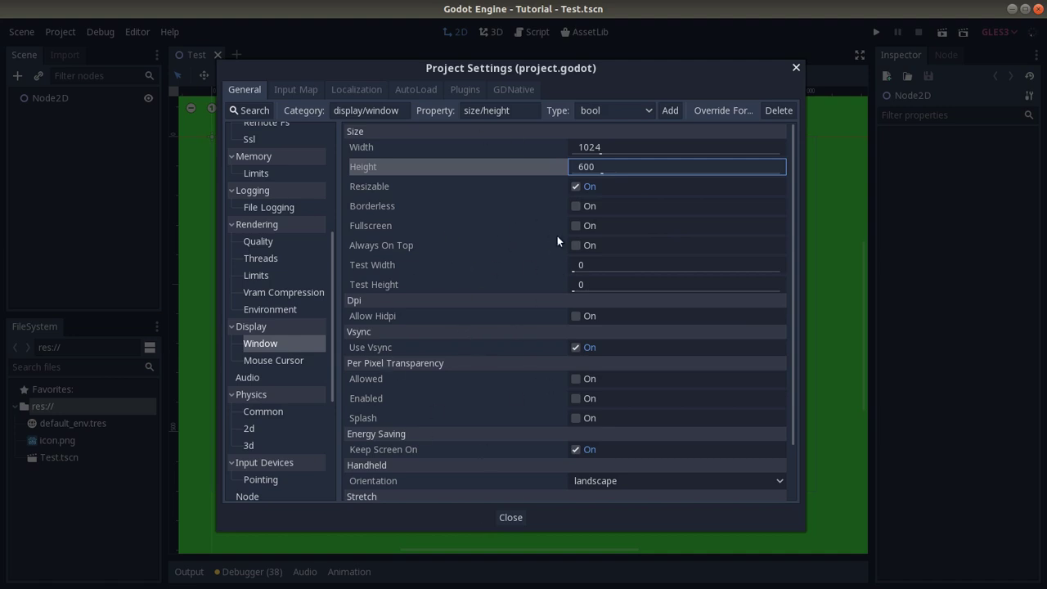
- Review the window settings and reselect the 1024 width and 600 height values
scroll(524, 287, "down", 3)
scroll(423, 437, "up", 3)
scroll(504, 236, "down", 3)
scroll(502, 330, "up", 3)
scroll(519, 275, "down", 3)
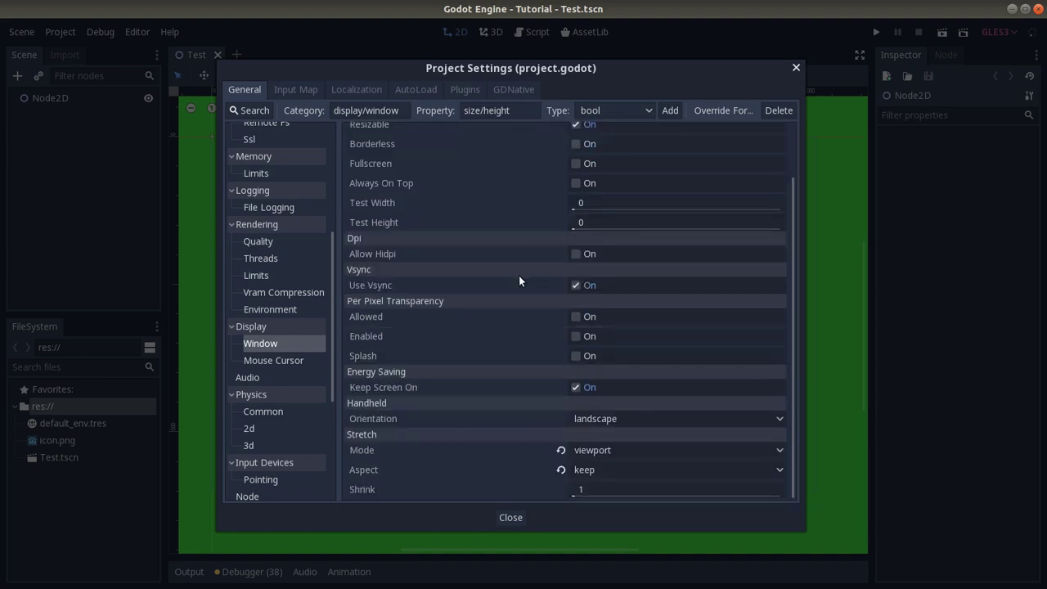
scroll(541, 285, "up", 3)
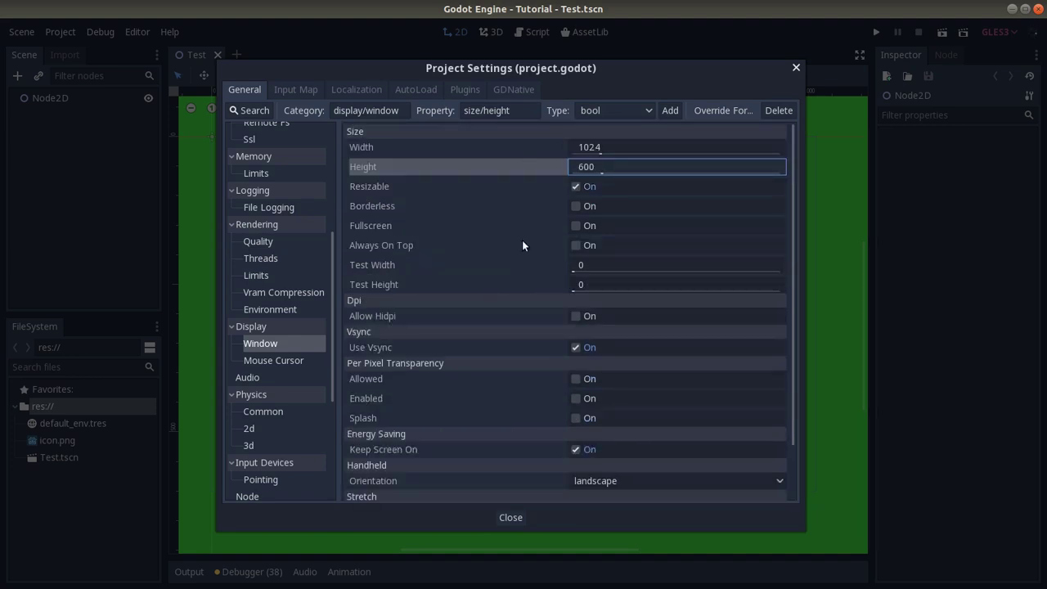
left_click(615, 146)
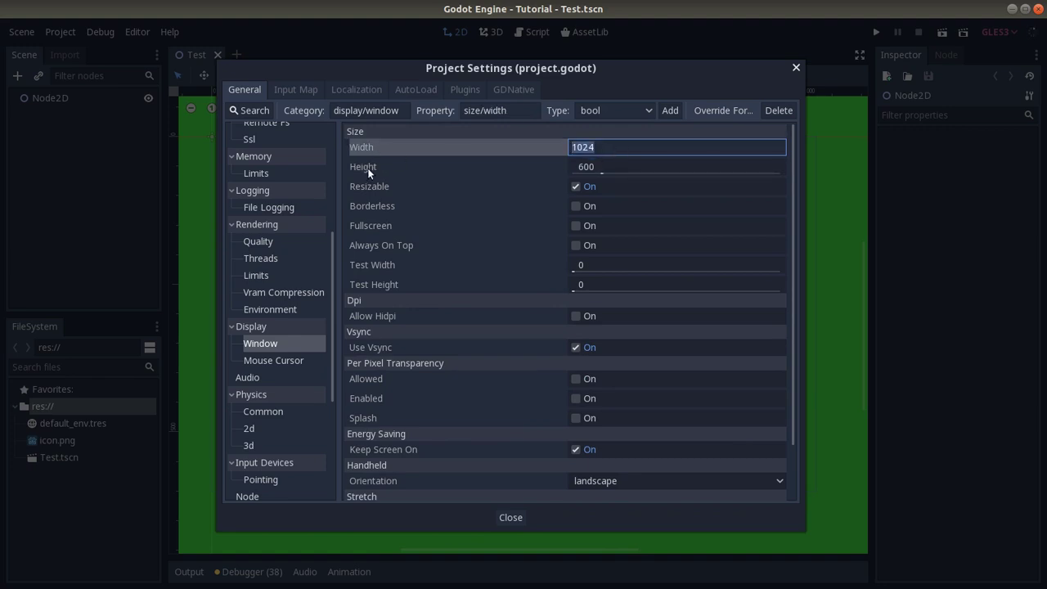
left_click_drag(641, 148, 564, 149)
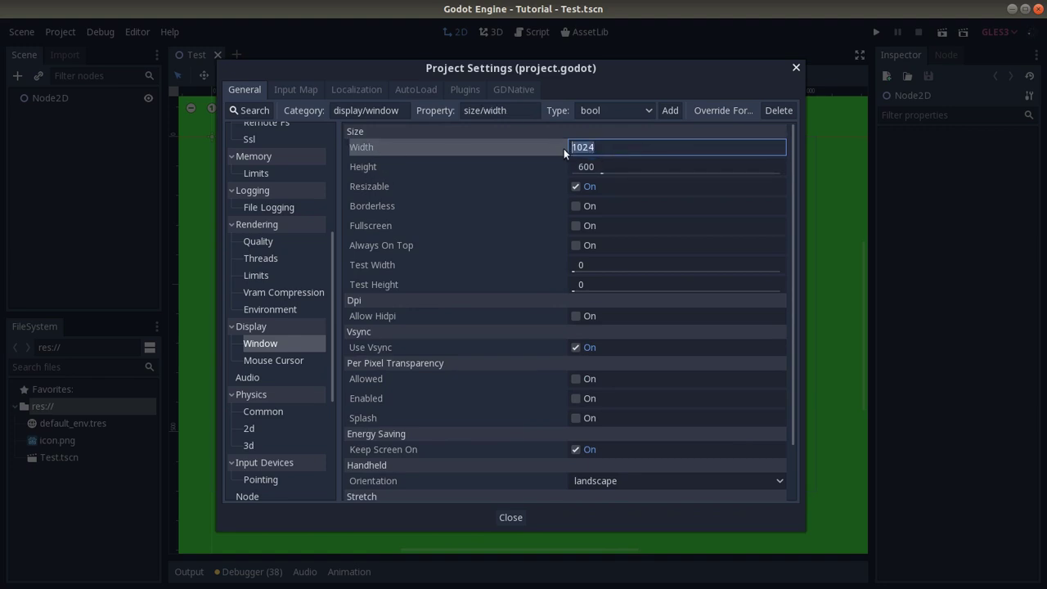
left_click(659, 147)
double_click(658, 147)
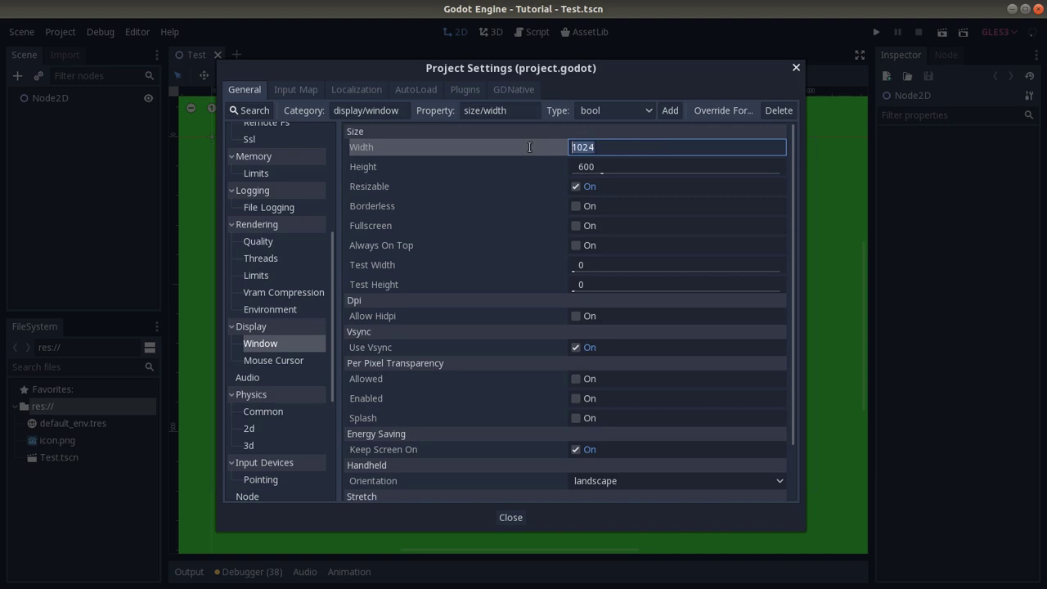
left_click(645, 168)
left_click(609, 165)
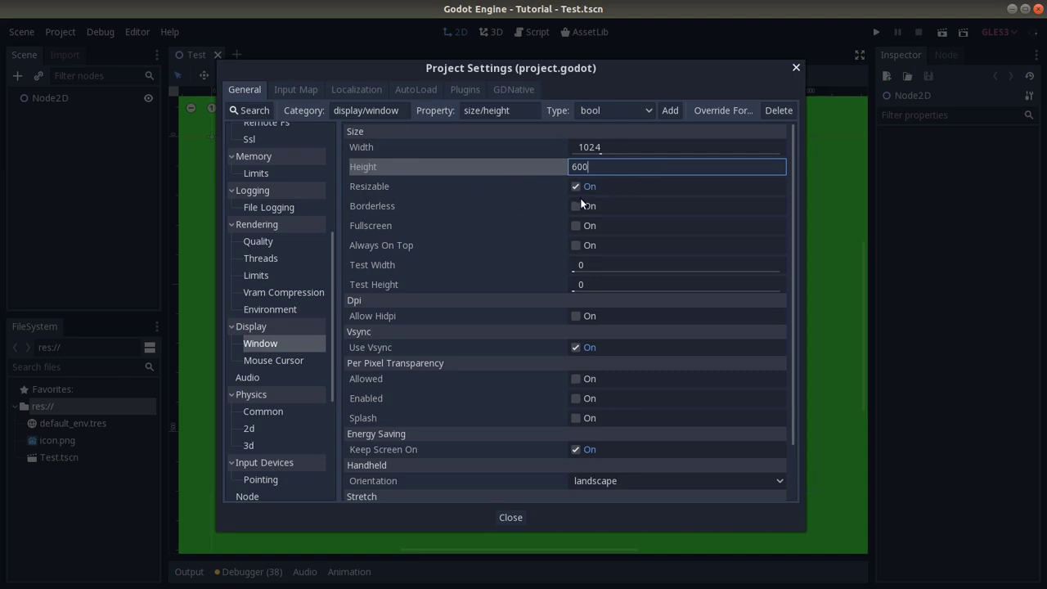
- Leave Stretch Mode at viewport and close Project Settings
scroll(586, 352, "down", 3)
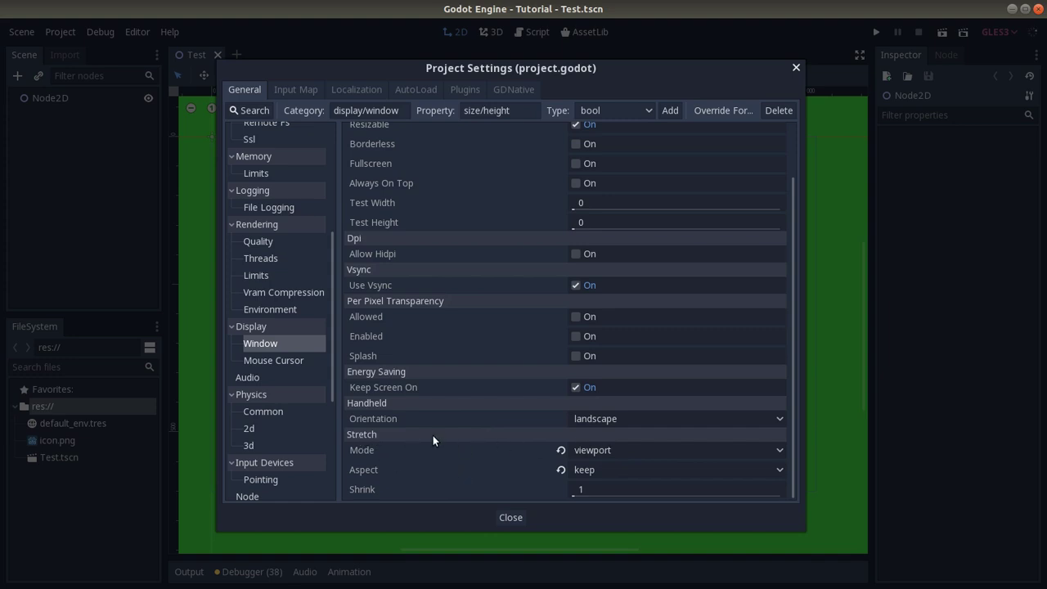
left_click(615, 453)
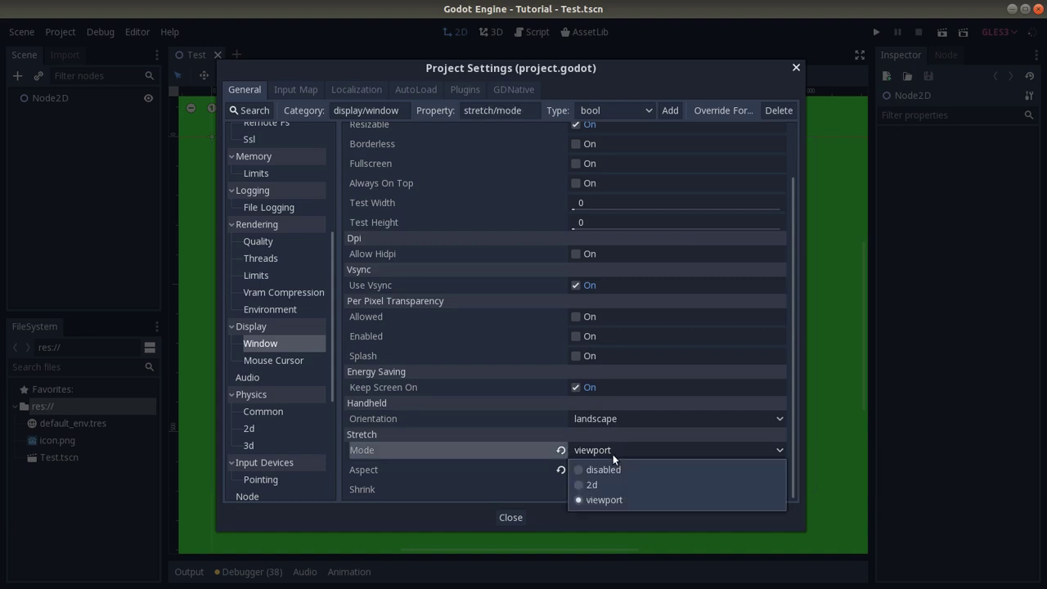
left_click(535, 440)
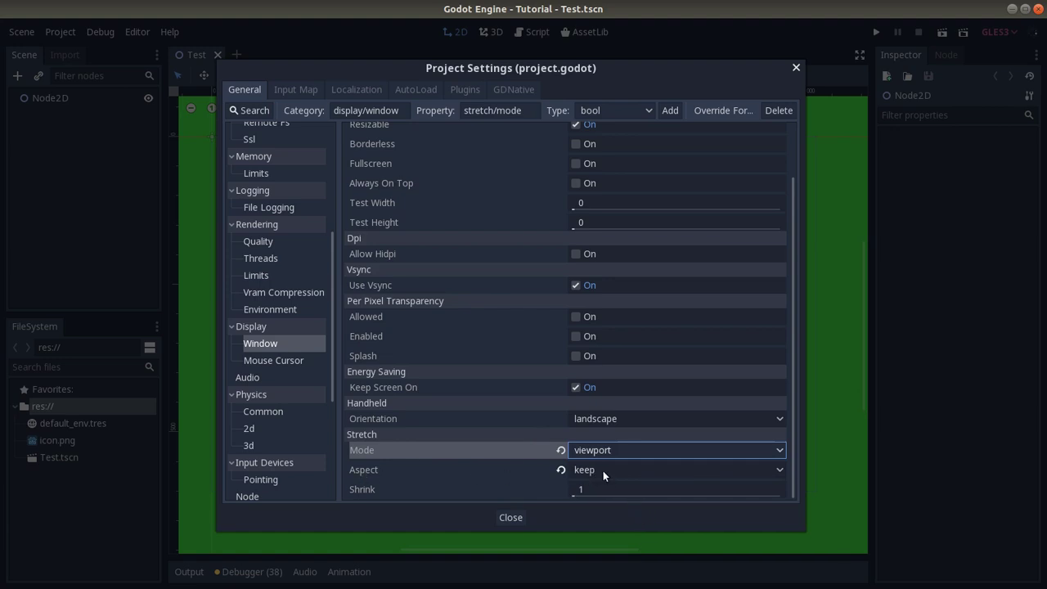
left_click(796, 69)
- Run the game, then widen, heighten and reposition its window to test resizing
left_click(877, 32)
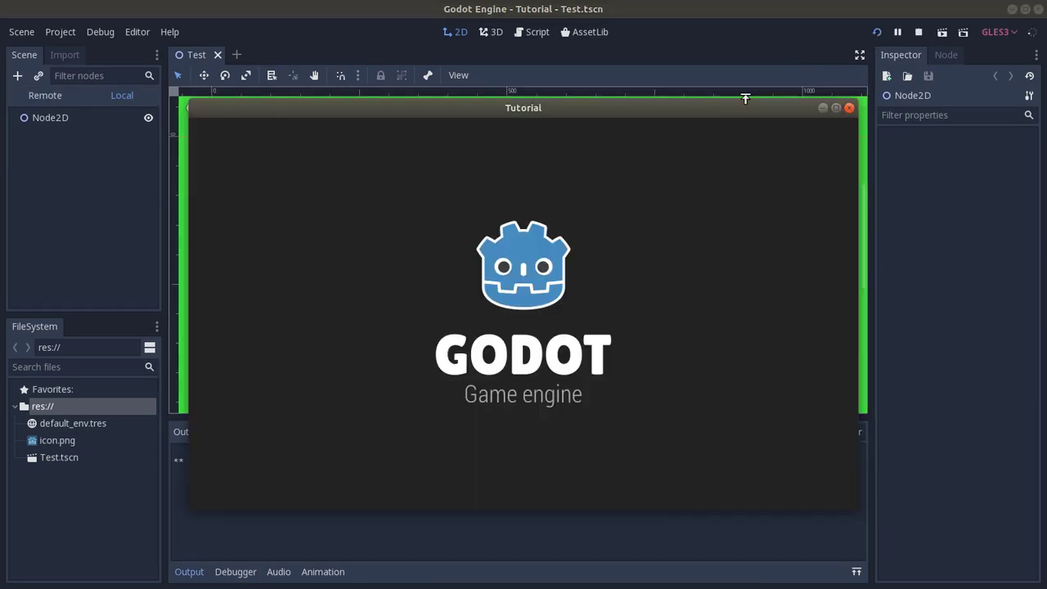
left_click_drag(712, 108, 682, 110)
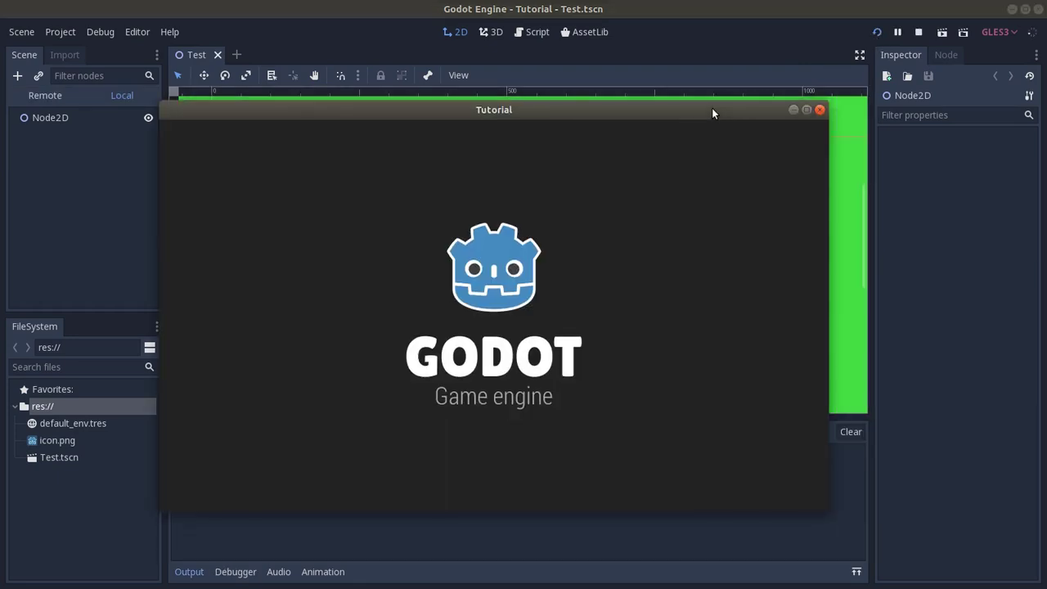
left_click_drag(748, 76, 769, 136)
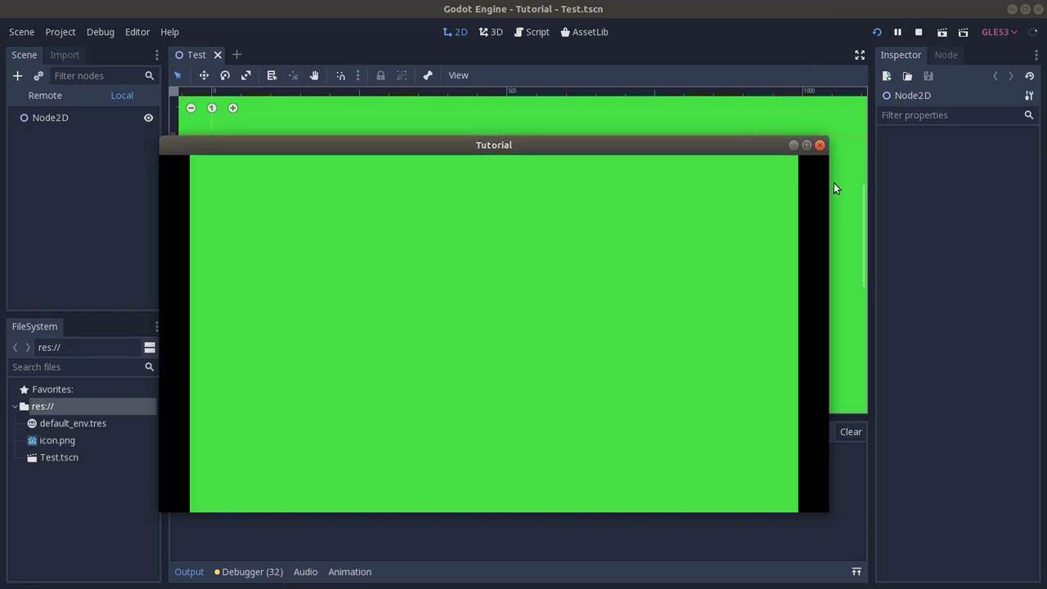
left_click_drag(828, 182, 978, 186)
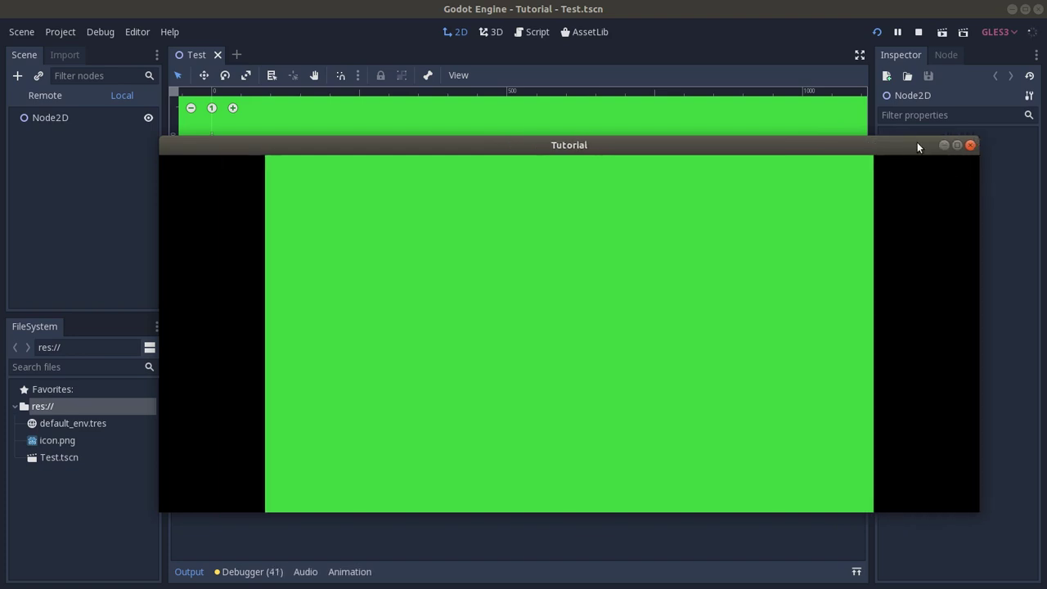
left_click_drag(911, 99, 917, 55)
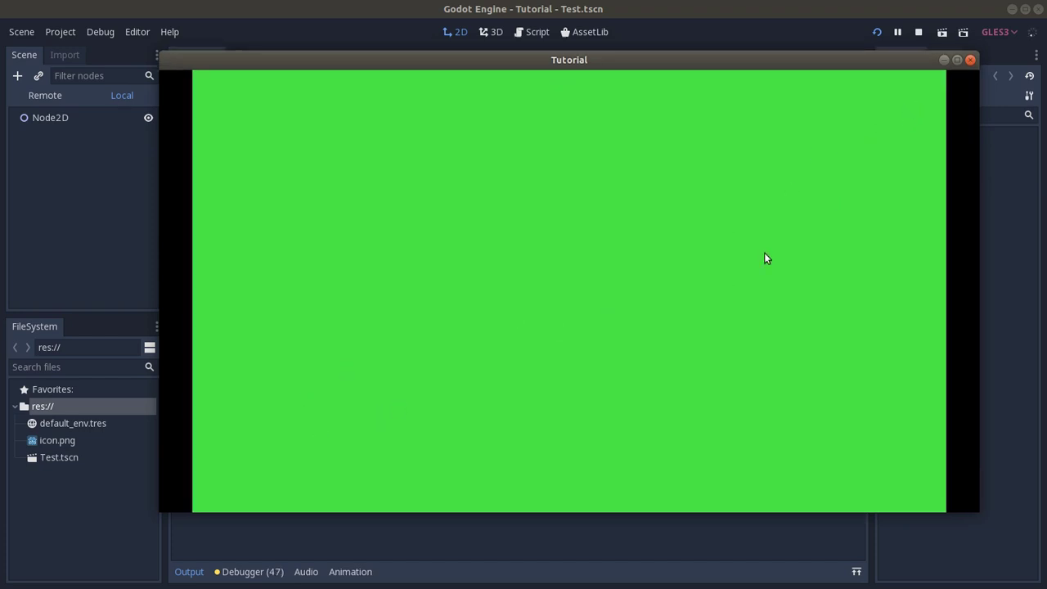
left_click_drag(918, 63, 862, 95)
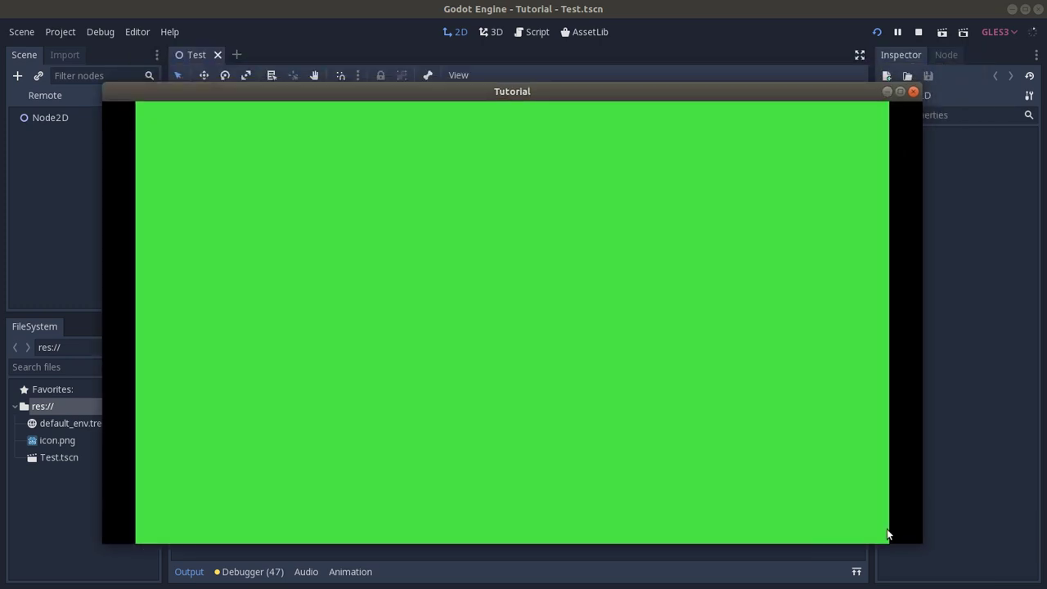
- Stop the running game and reopen Project Settings at Display > Window
left_click(913, 91)
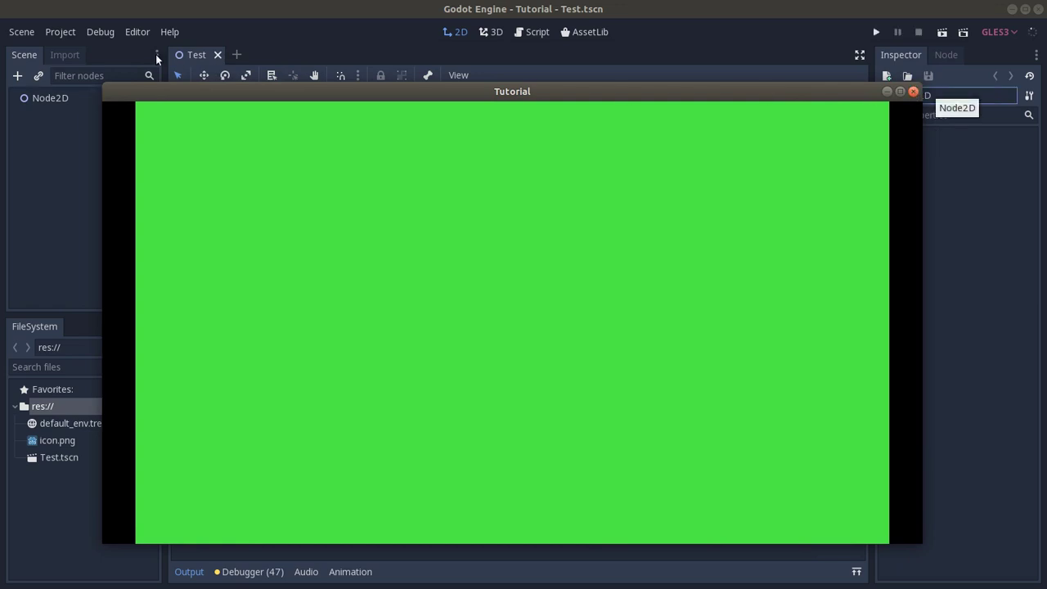
left_click(53, 34)
left_click(69, 52)
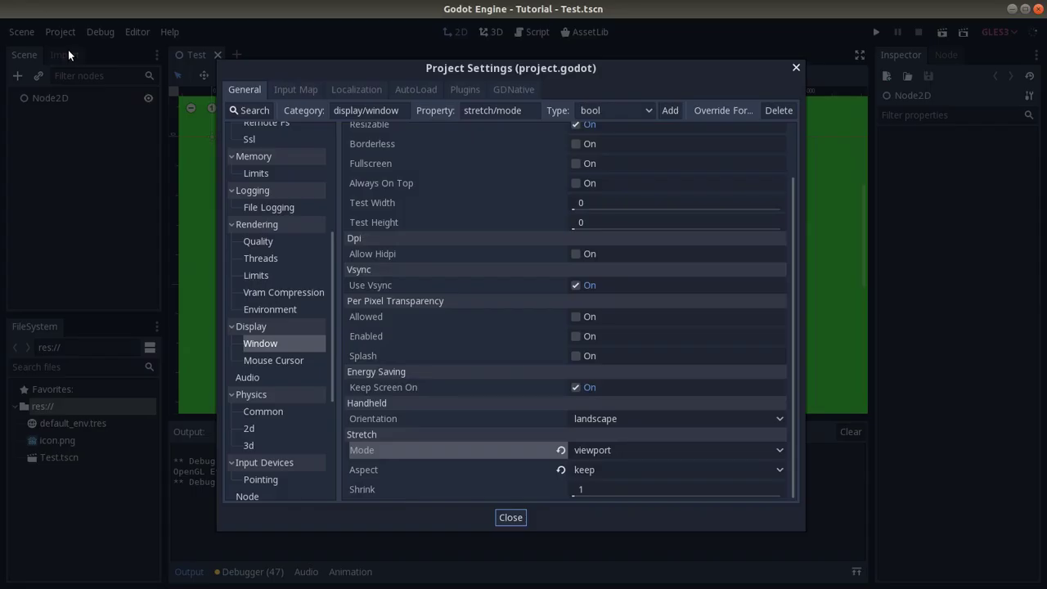
scroll(459, 365, "up", 2)
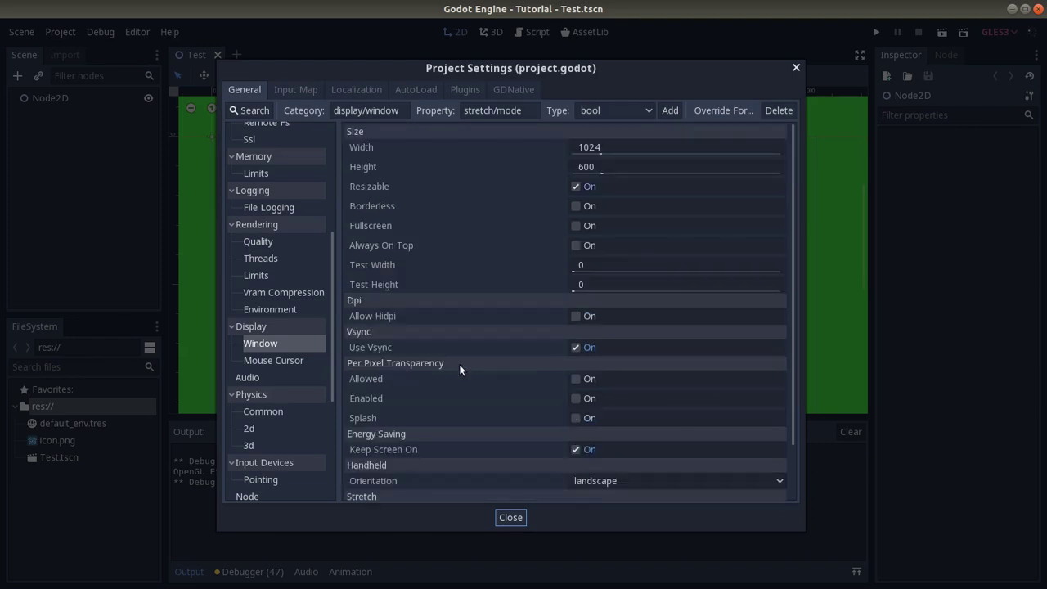
scroll(461, 368, "down", 2)
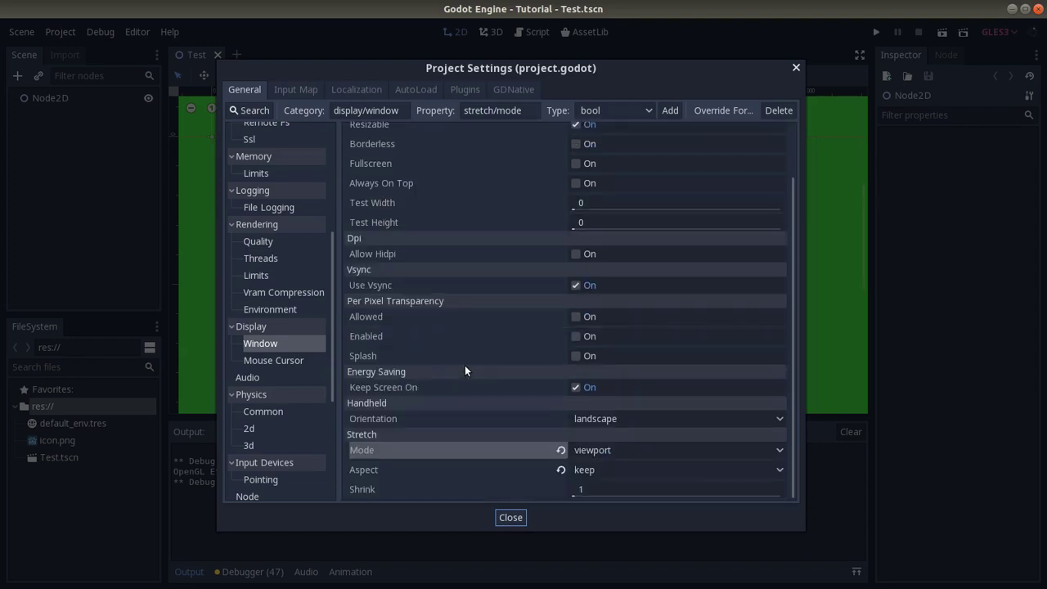
- Set Stretch Mode to disabled, leaving Stretch Aspect at keep
left_click(607, 450)
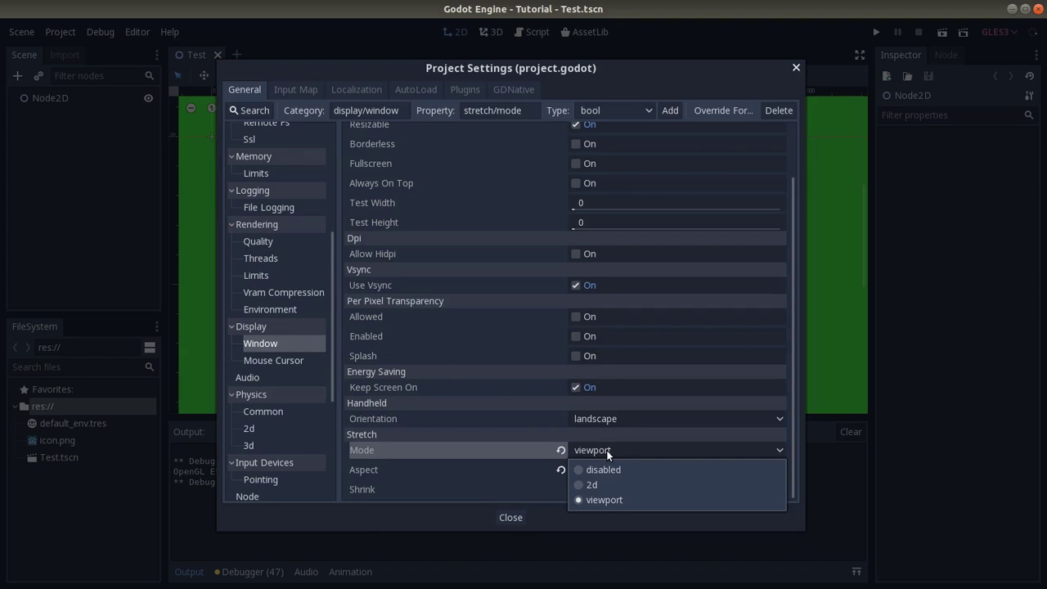
left_click(608, 471)
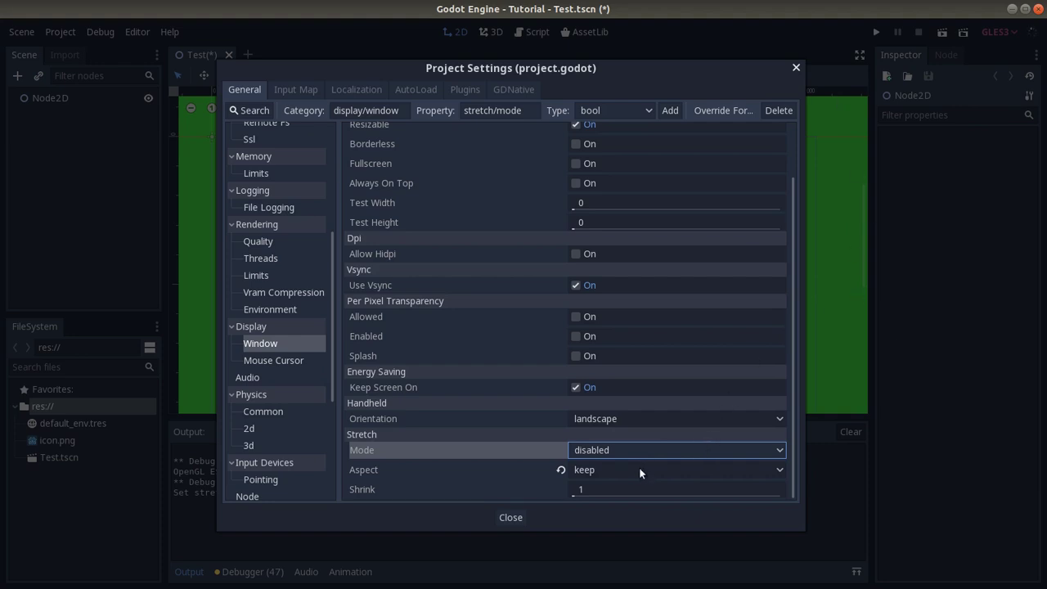
left_click(601, 470)
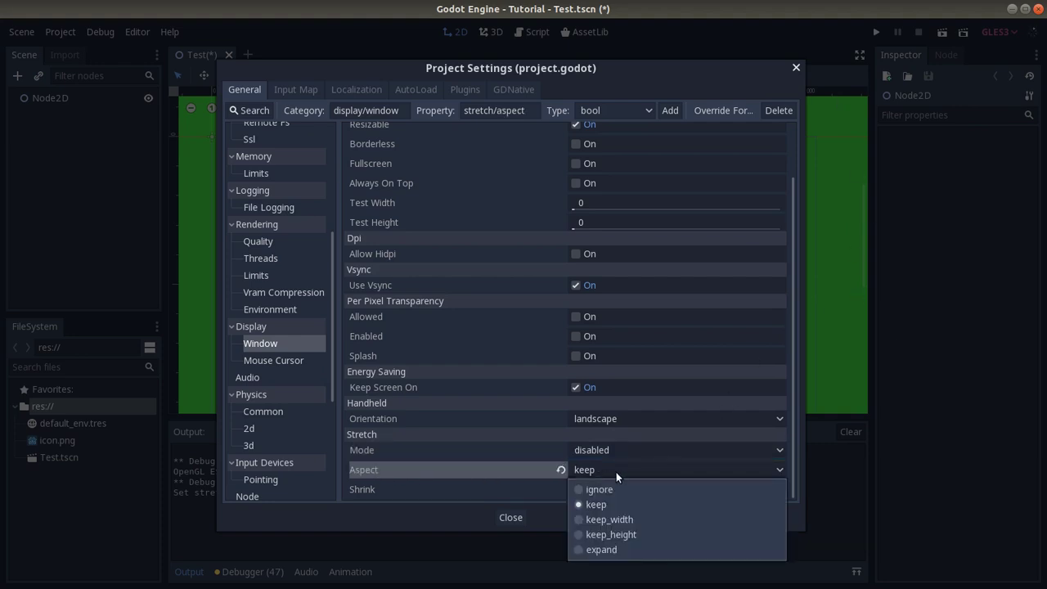
left_click(597, 469)
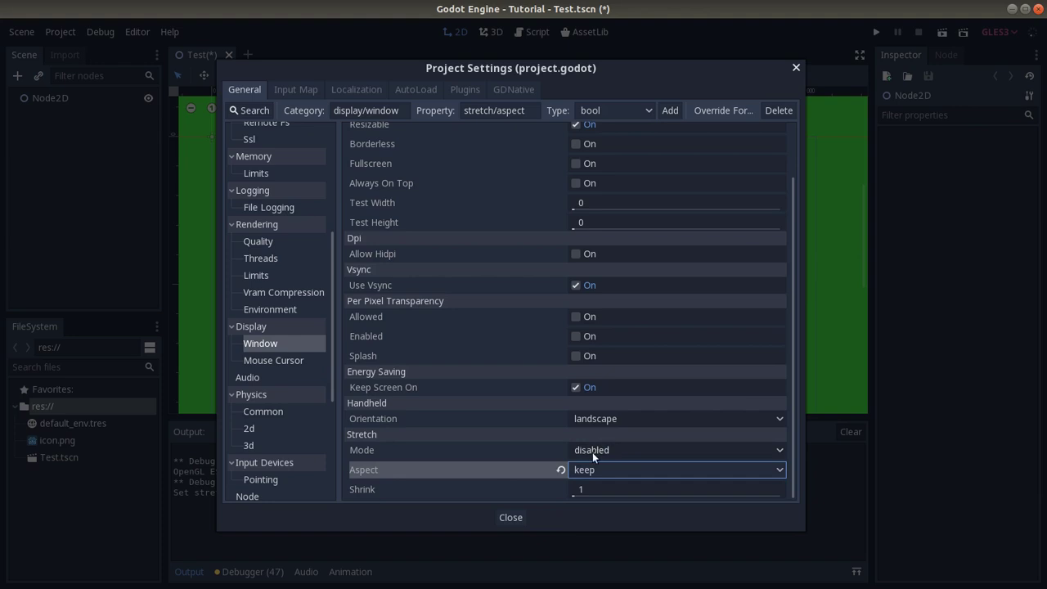
scroll(520, 431, "up", 2)
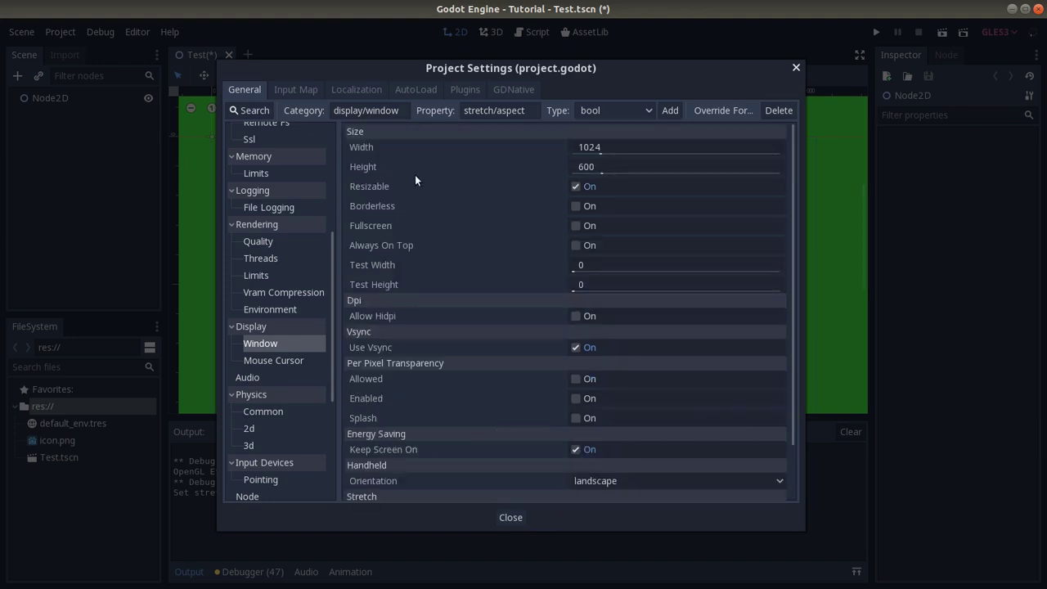
- Uncheck Resizable under Display > Window > Size
left_click(577, 186)
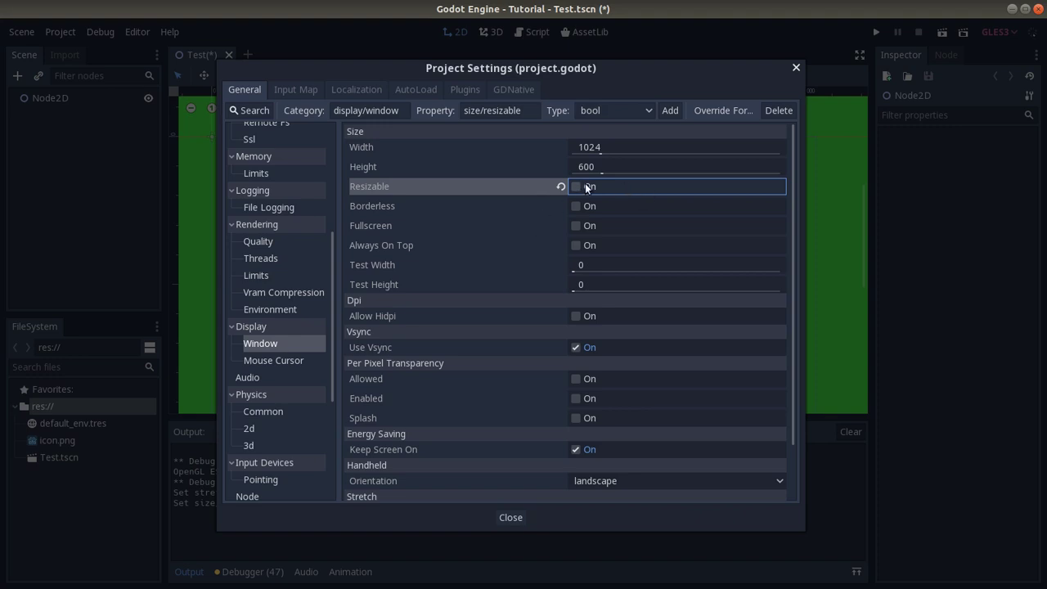
scroll(657, 299, "down", 2)
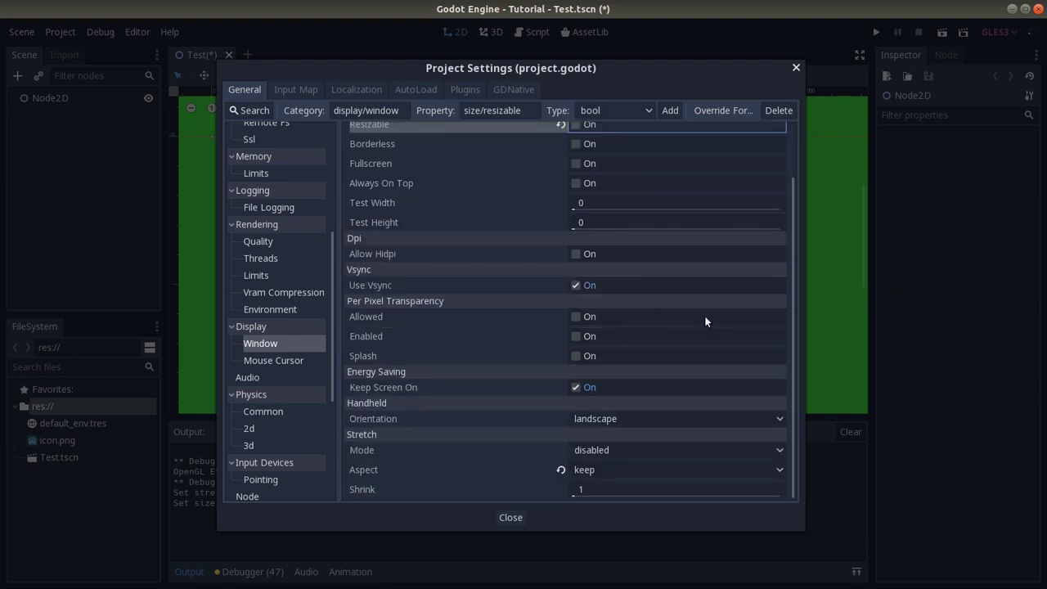
scroll(638, 349, "up", 2)
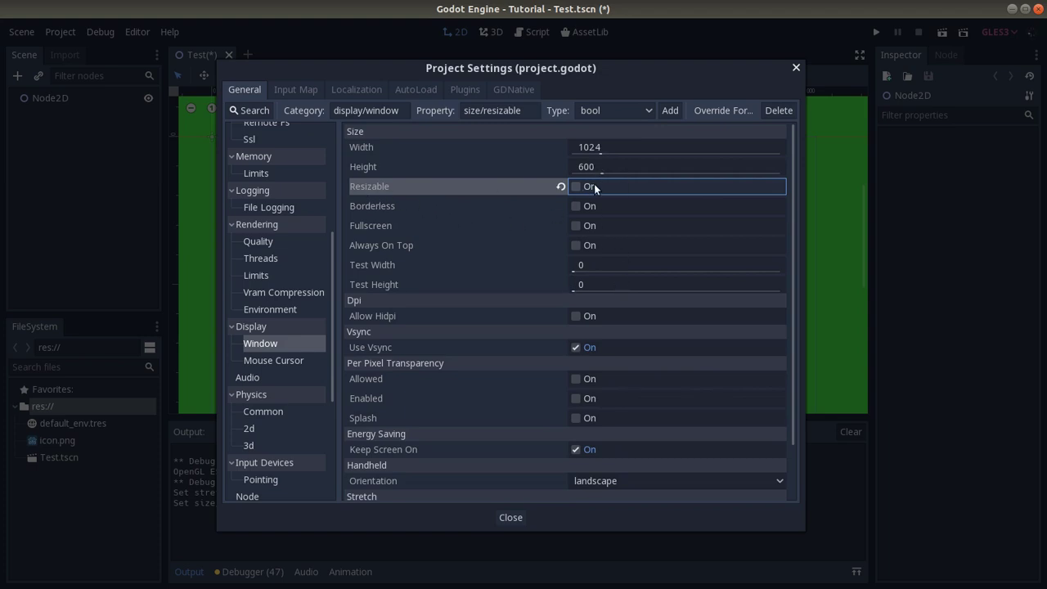
left_click(576, 226)
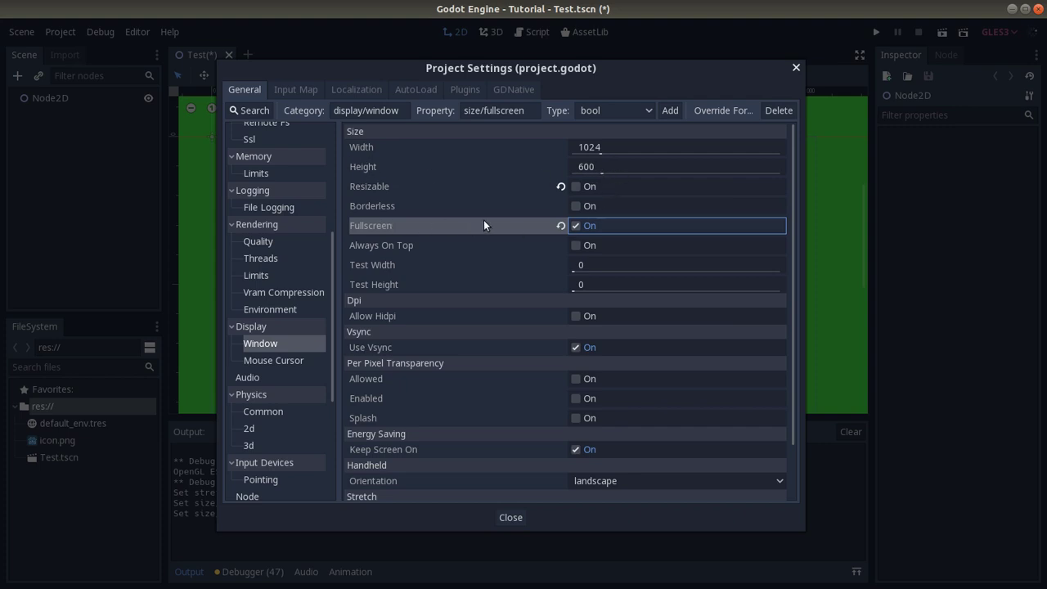
left_click(576, 227)
scroll(586, 452, "down", 2)
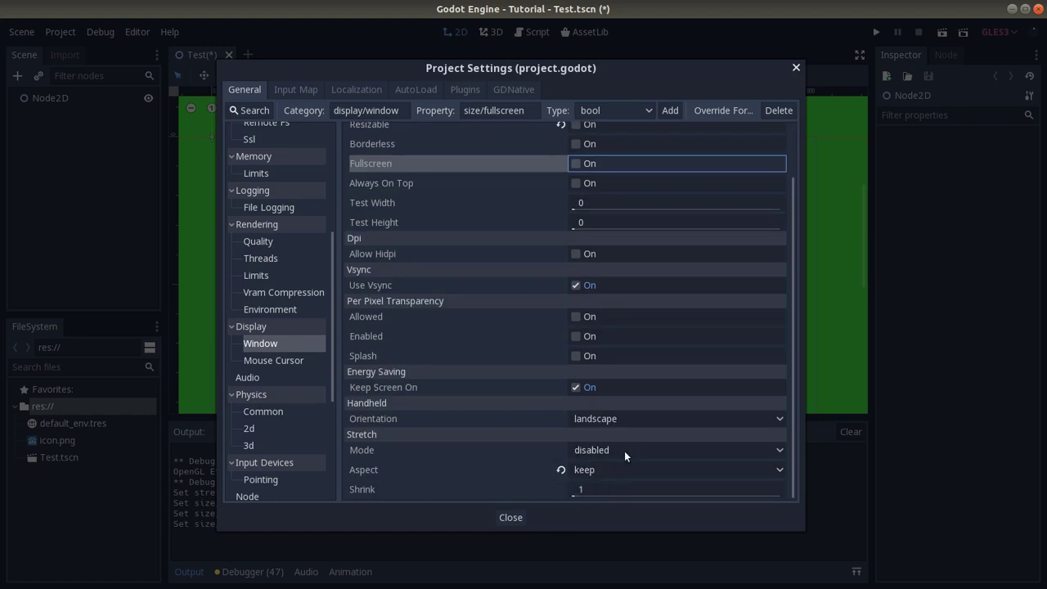
scroll(609, 469, "up", 2)
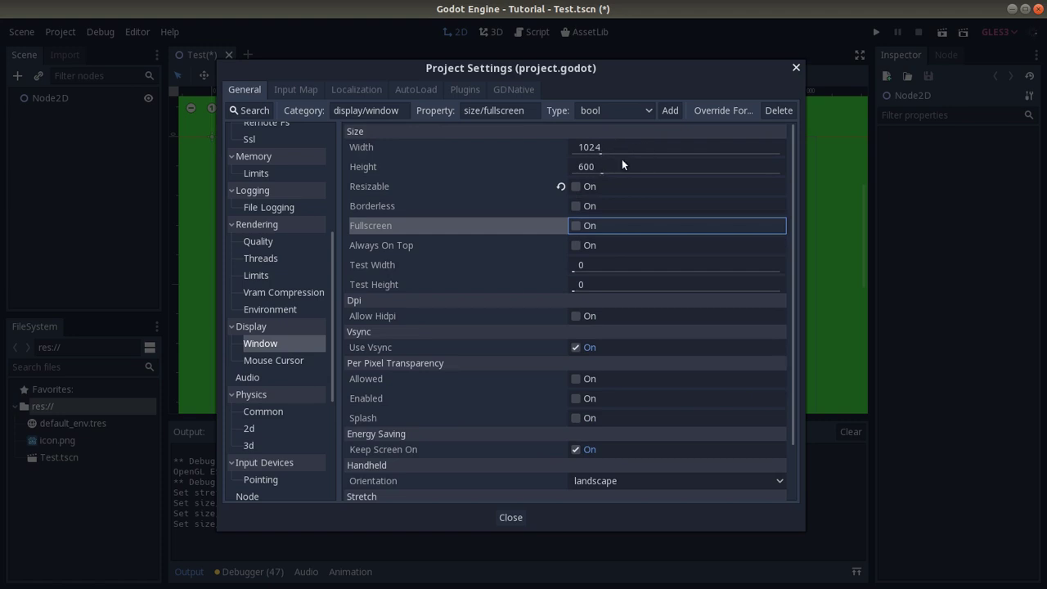
- Close Project Settings, run the game, and drag its fixed-size window around
left_click(796, 68)
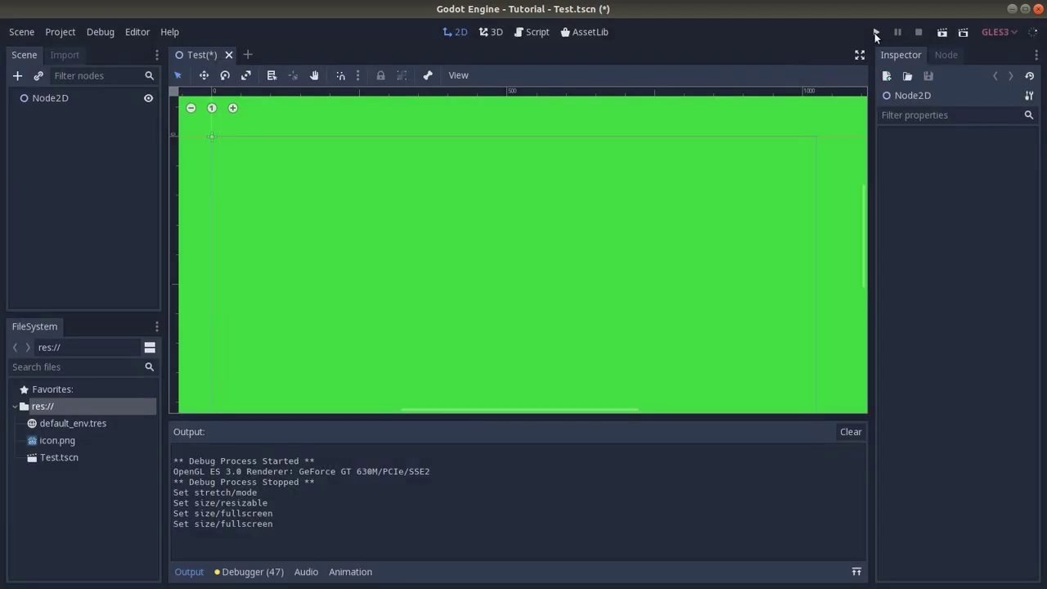
left_click(874, 33)
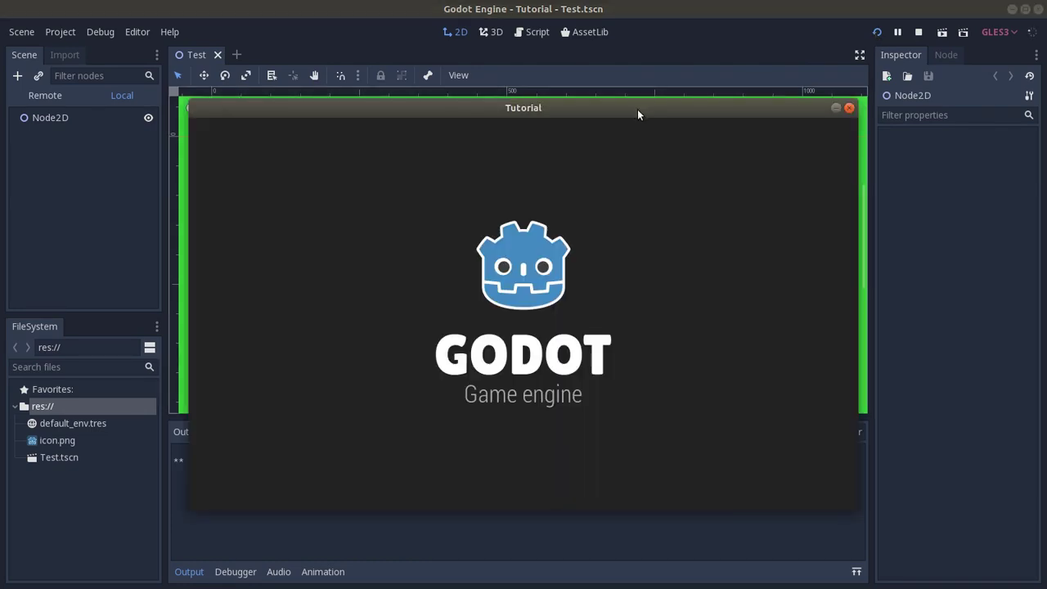
left_click_drag(639, 114, 608, 102)
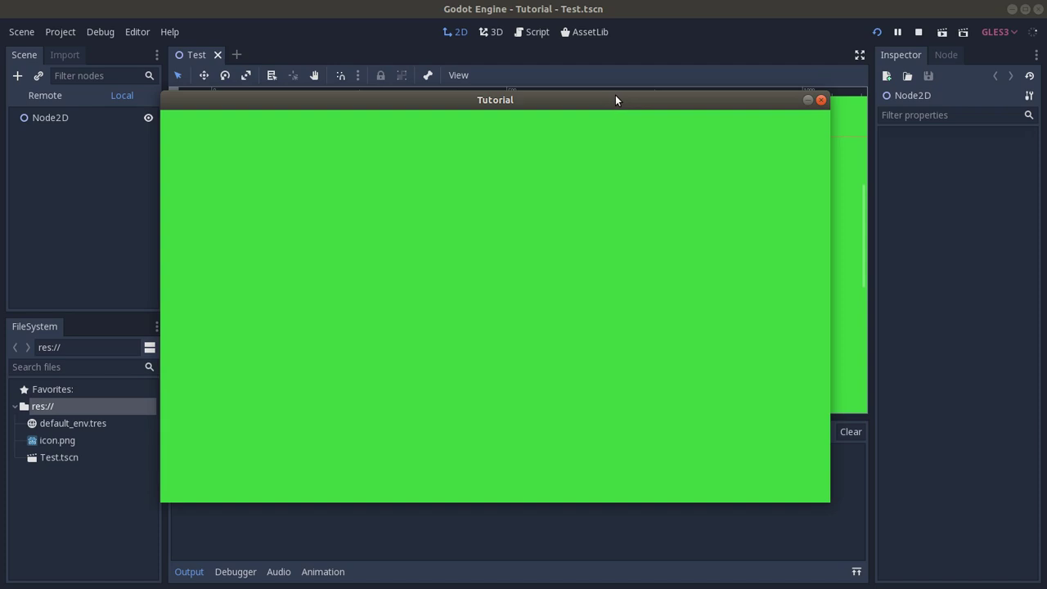
left_click_drag(613, 100, 634, 101)
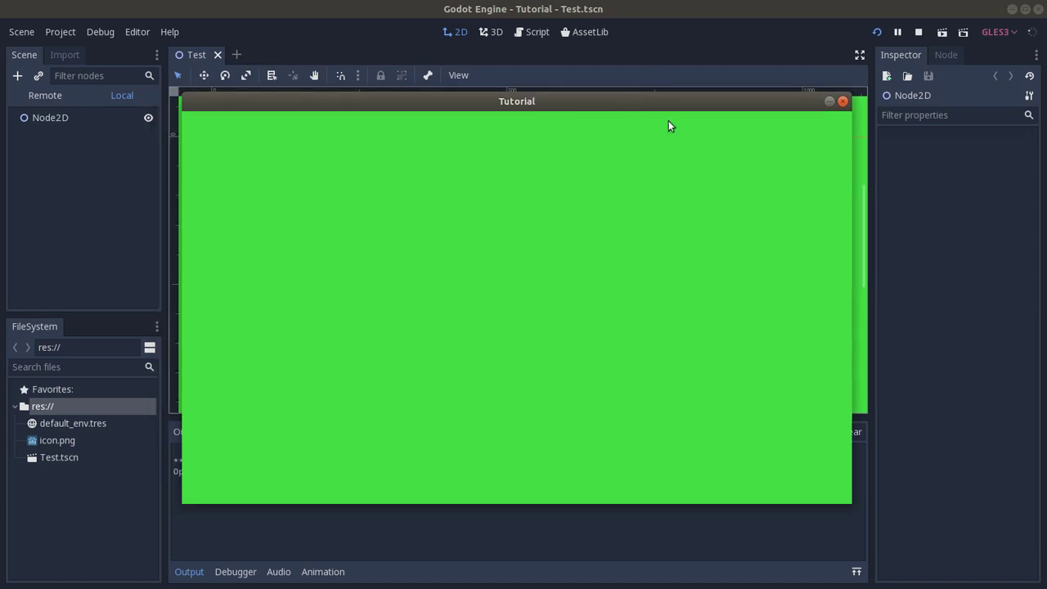
left_click_drag(667, 103, 634, 90)
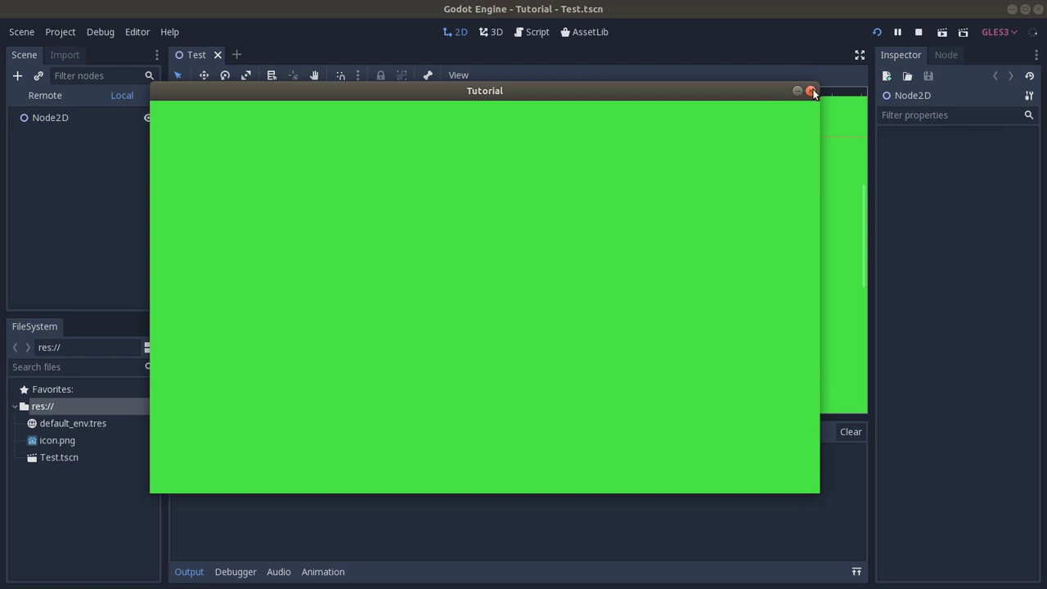
left_click_drag(723, 91, 786, 96)
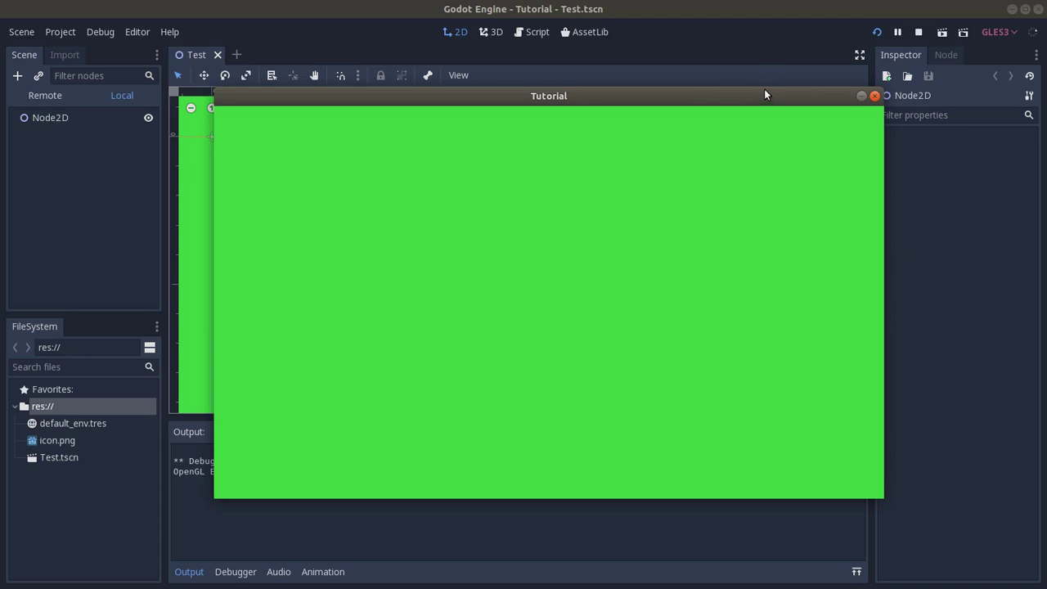
mouse_move(764, 95)
left_mouse_down()
mouse_move(769, 46)
mouse_move(769, 82)
left_mouse_up()
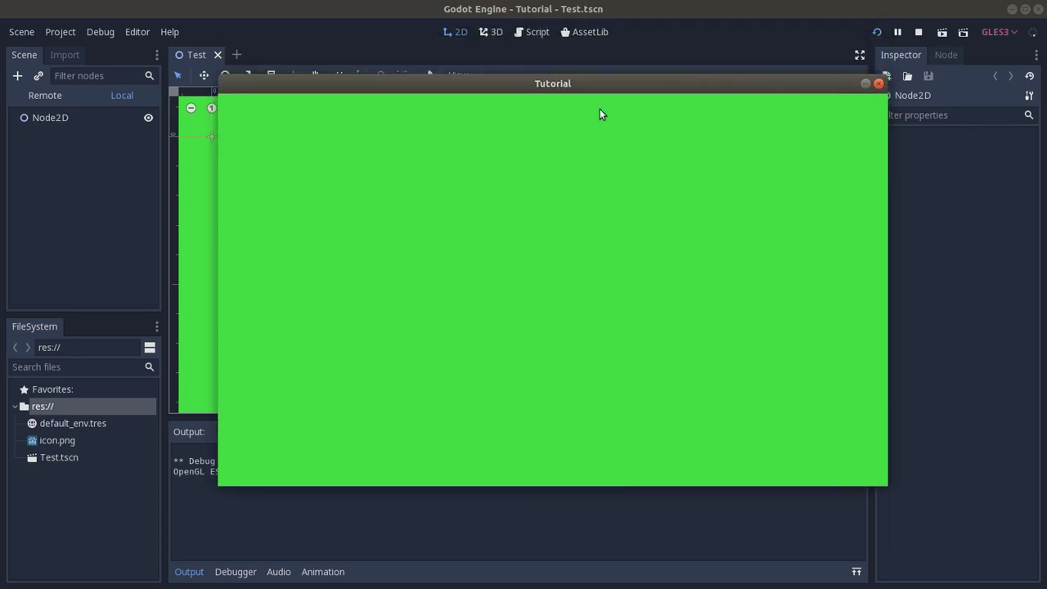
left_click_drag(538, 103, 482, 134, "alt")
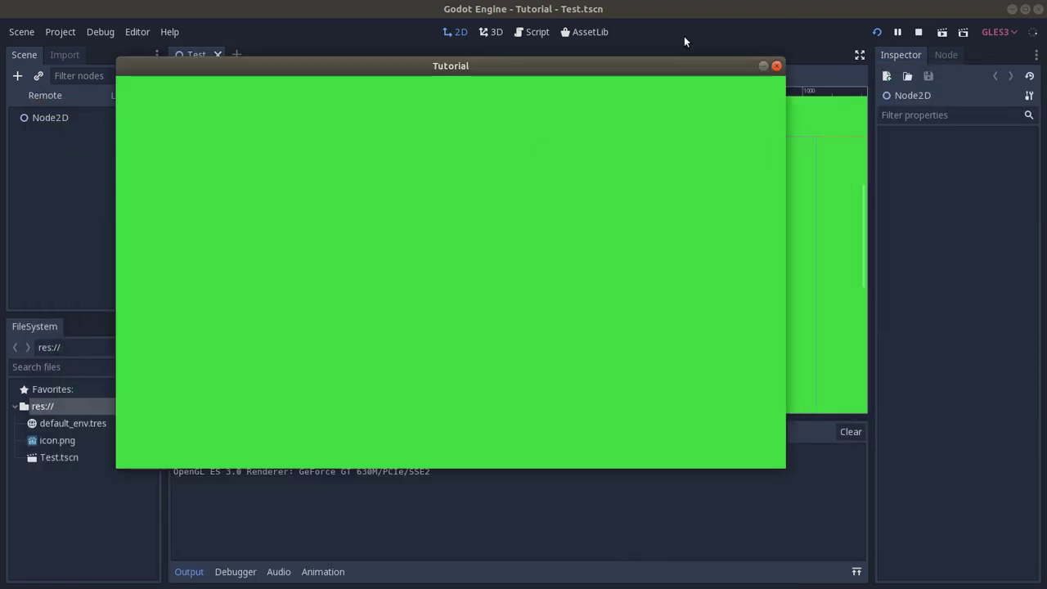
left_click_drag(660, 63, 715, 99, "alt")
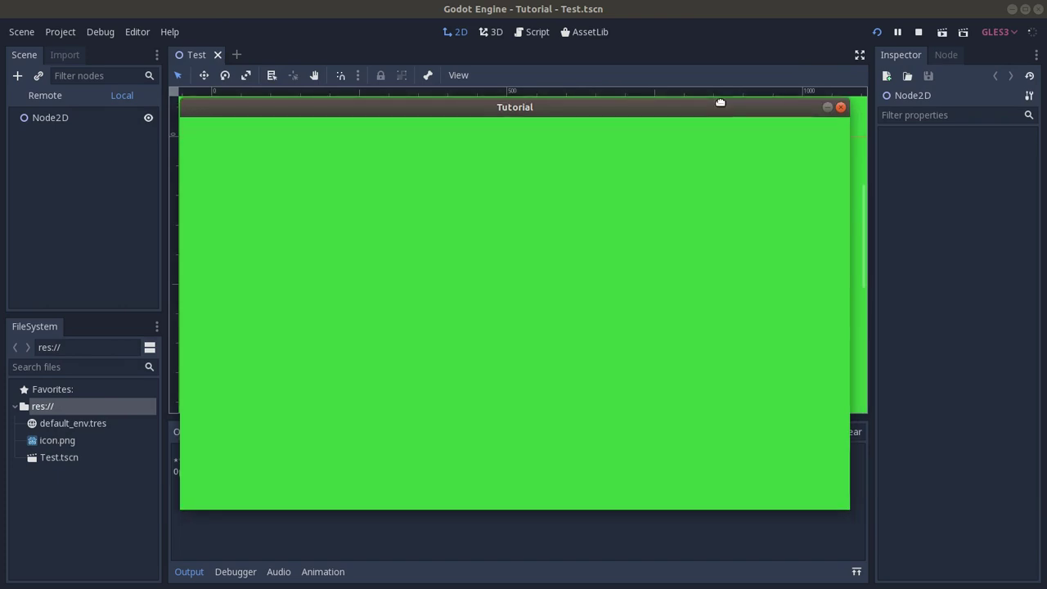
- Close the running game window and clear the Output log
left_click(842, 108)
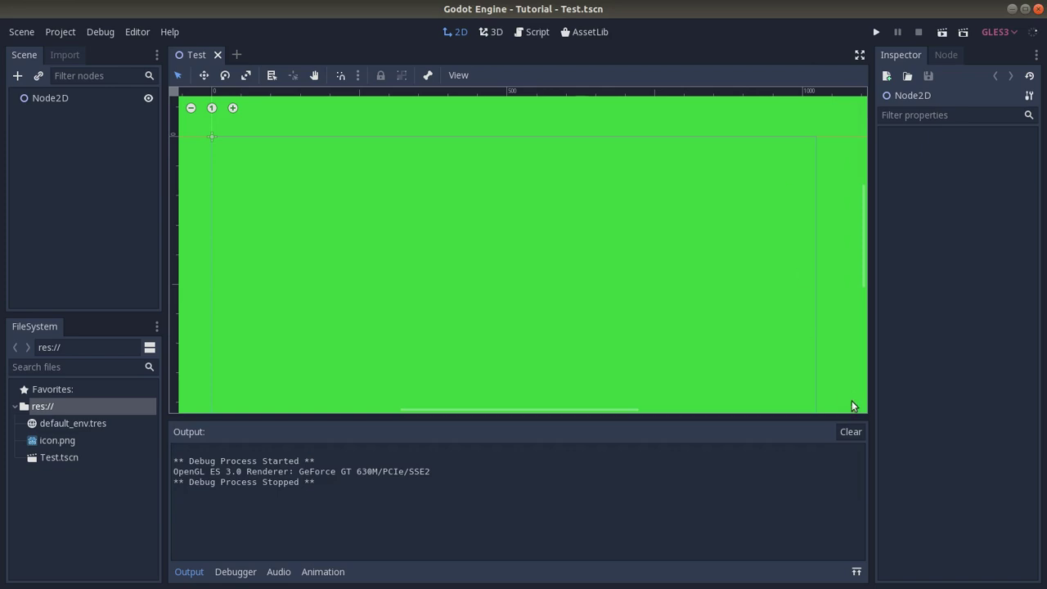
left_click(849, 432)
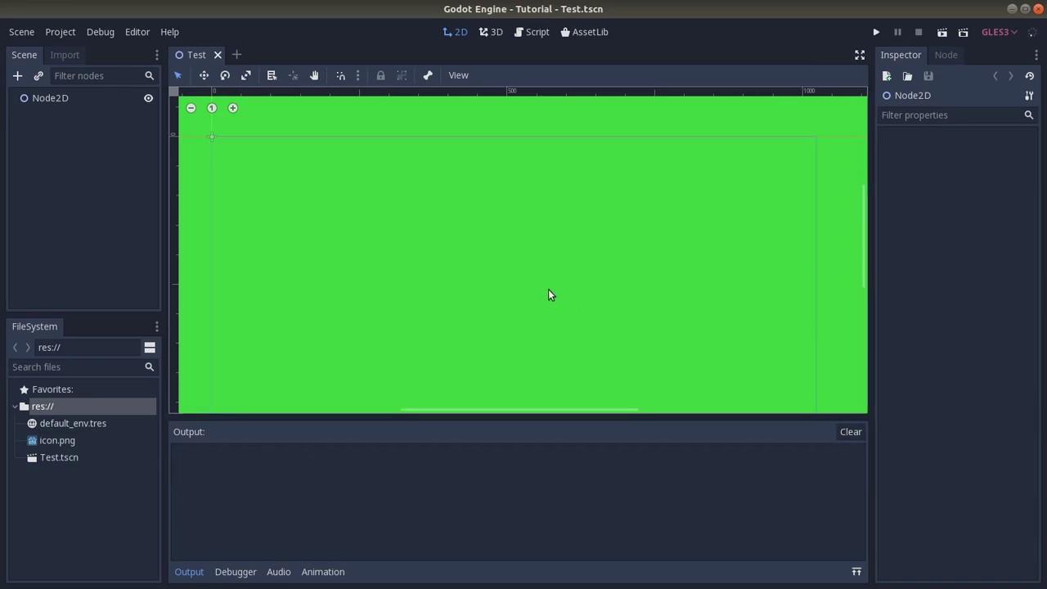
scroll(506, 254, "down", 1)
middle_click_drag(507, 250, 508, 218)
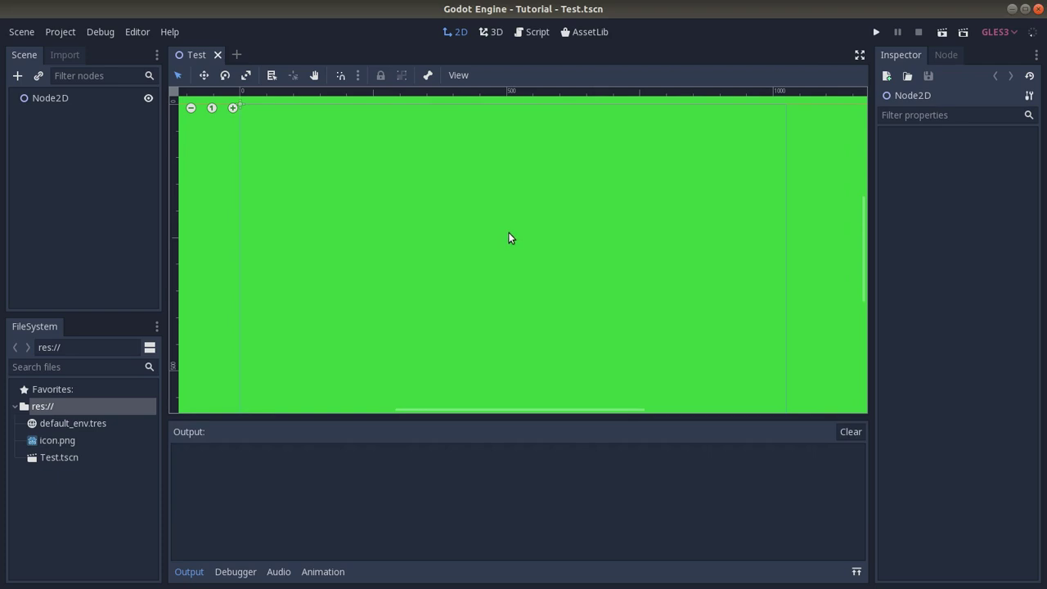
scroll(486, 205, "down", 2)
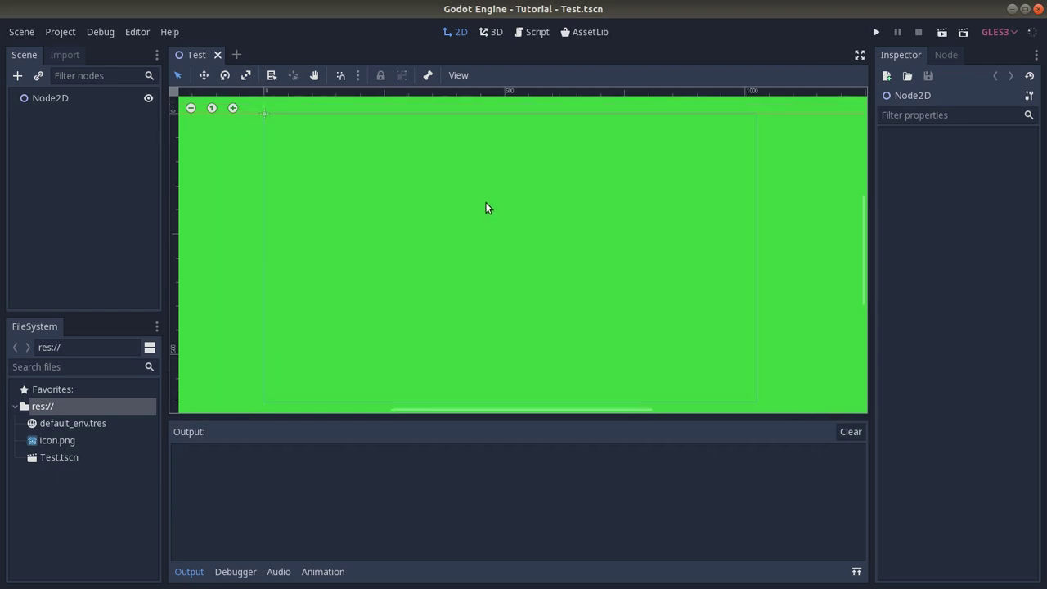